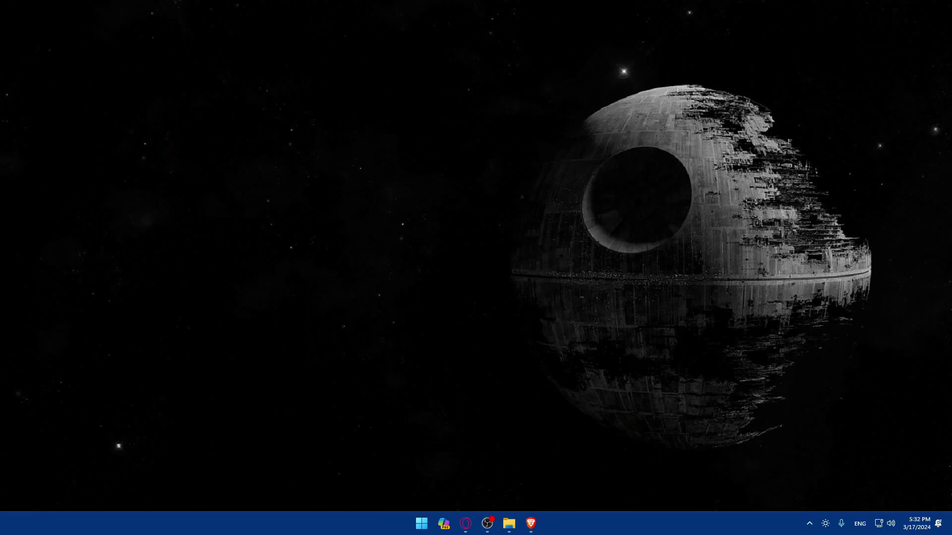
- Launch Brave from the taskbar and load binance.com
mouse_move(531, 523)
left_mouse_down()
mouse_move(464, 524)
mouse_move(545, 524)
mouse_move(506, 525)
mouse_move(533, 525)
left_mouse_up()
left_click(531, 523)
left_click(423, 307)
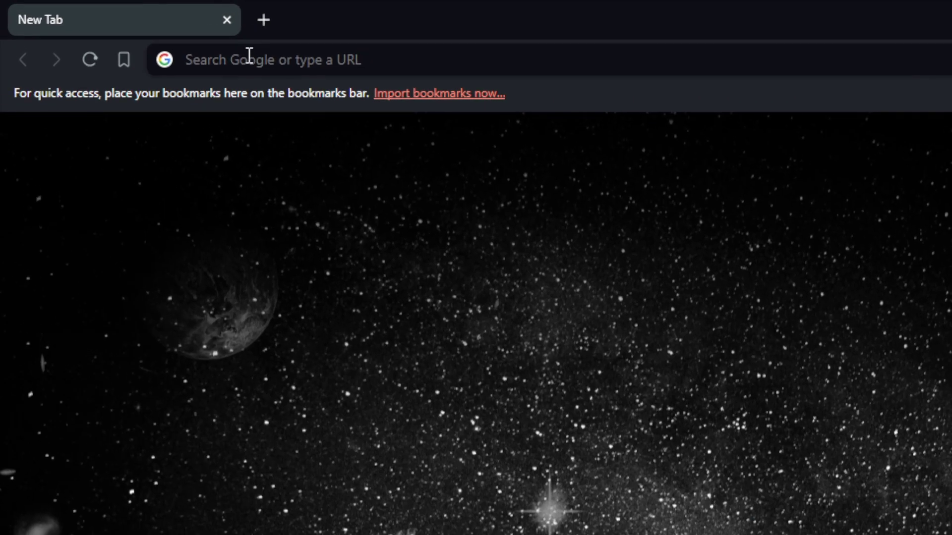
left_click(125, 28)
type("bi")
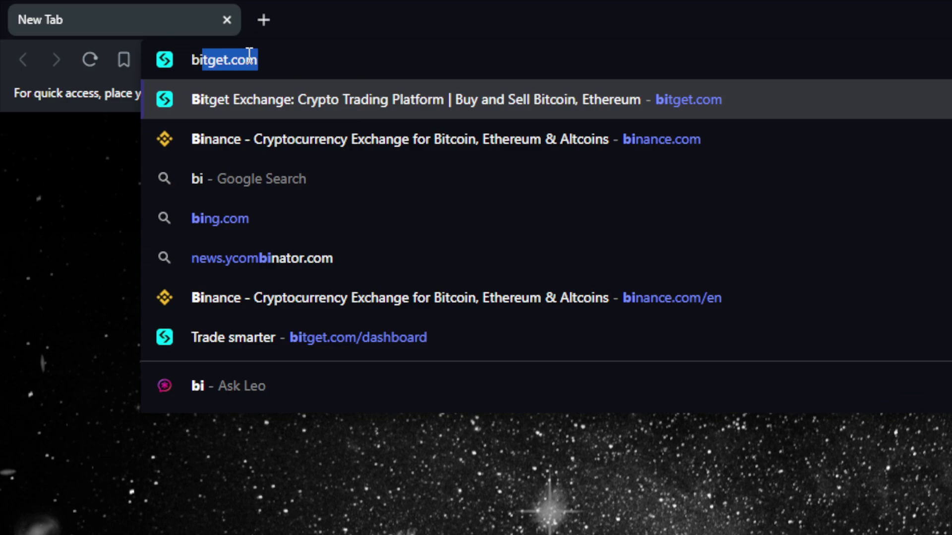
type("nance.")
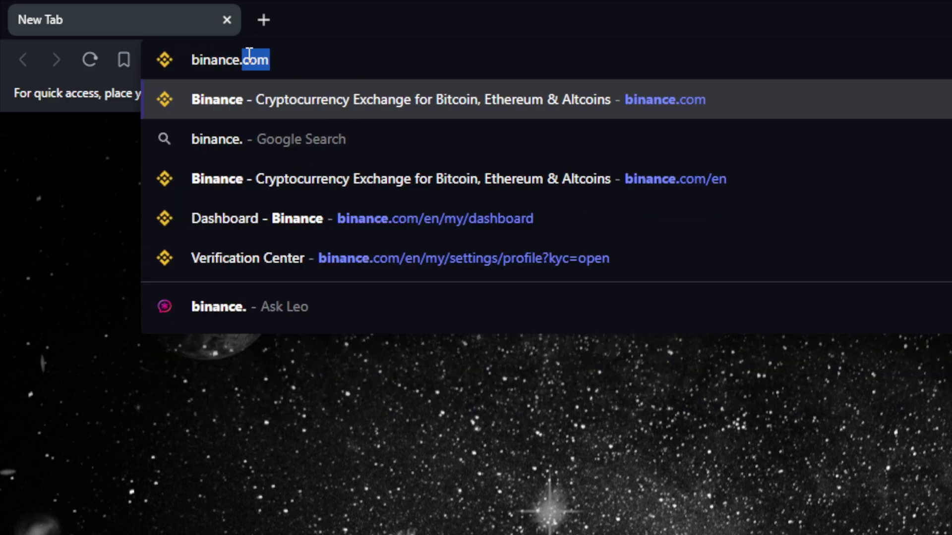
type("com")
key("Return")
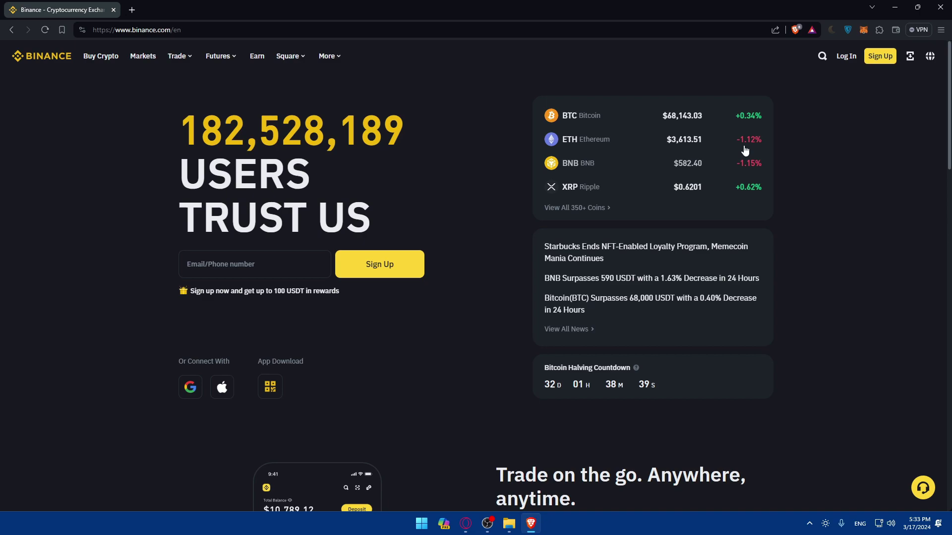
- Log in to Binance with the Google account and the six-digit authenticator code
left_click(854, 58)
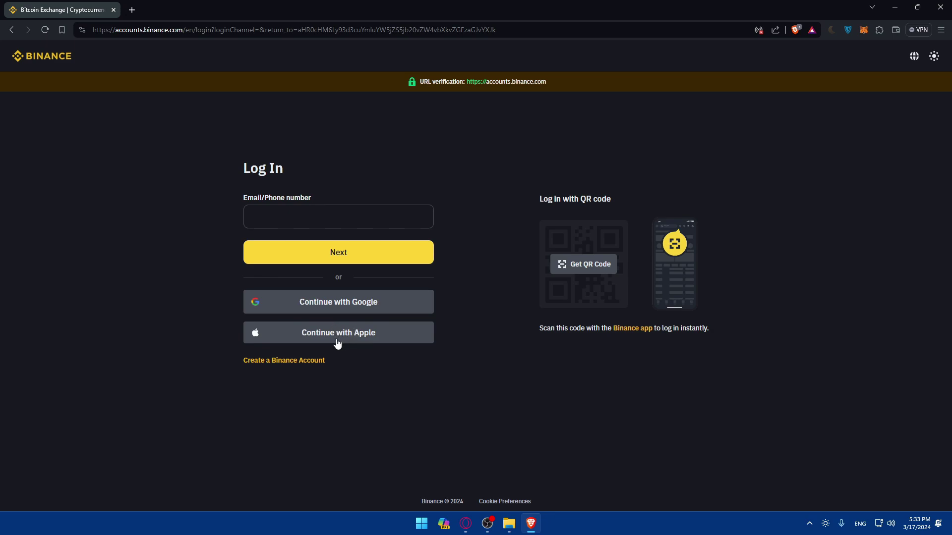
left_click(303, 361)
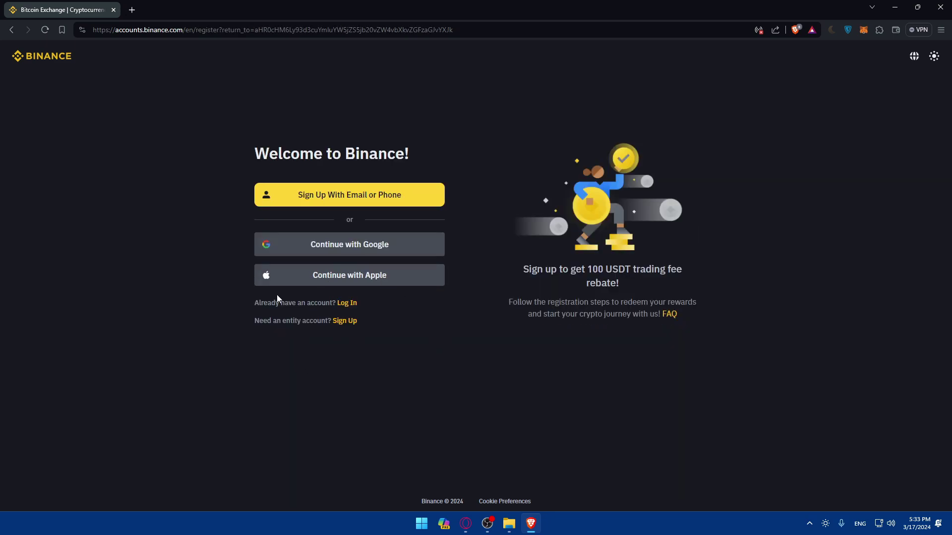
key("alt+Left")
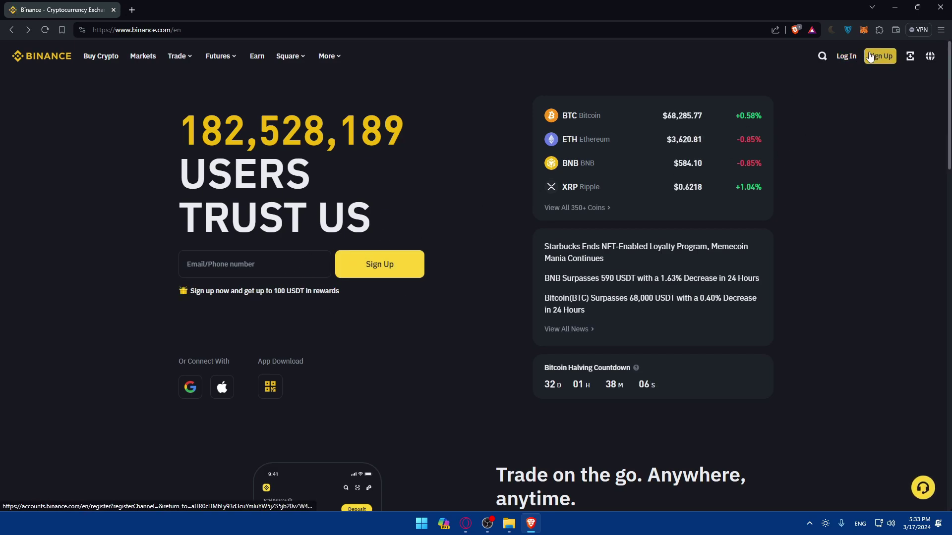
left_click(846, 56)
left_click(294, 310)
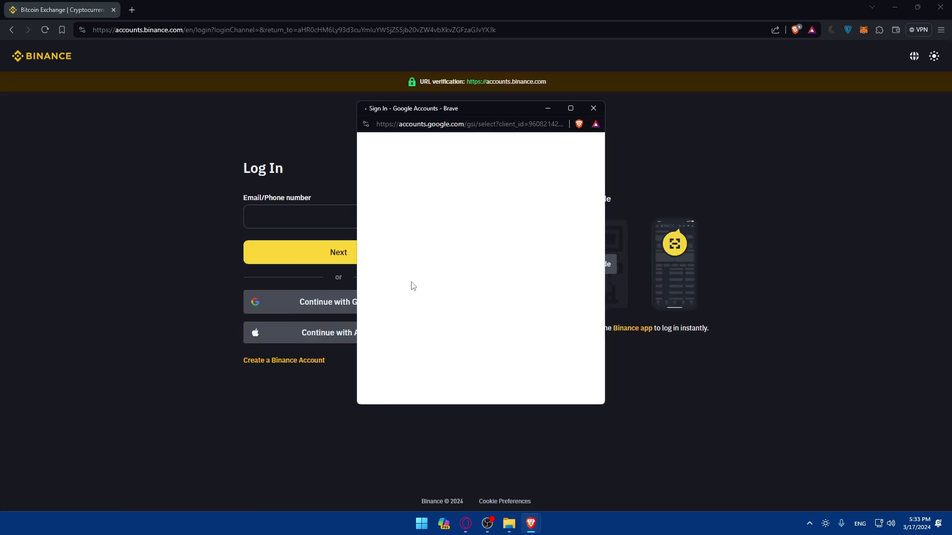
left_click(430, 262)
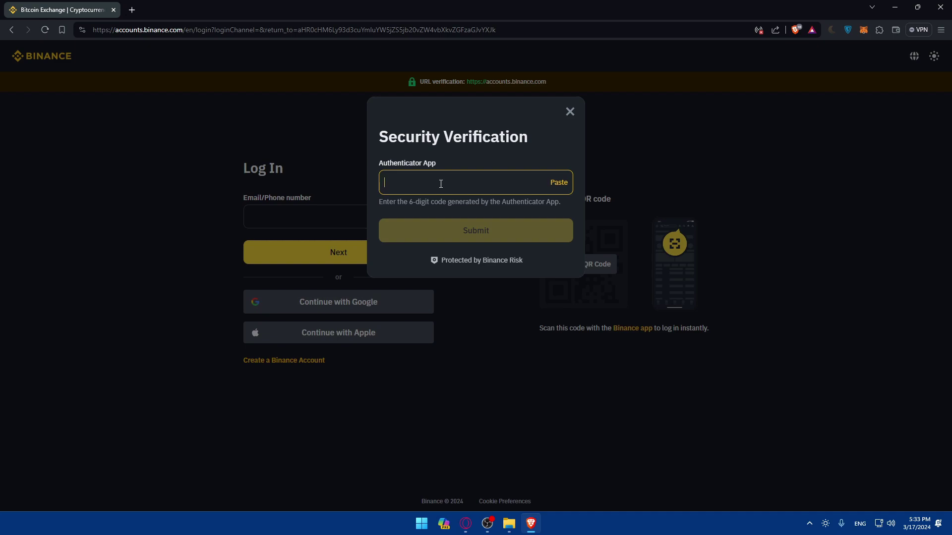
key("BackSpace")
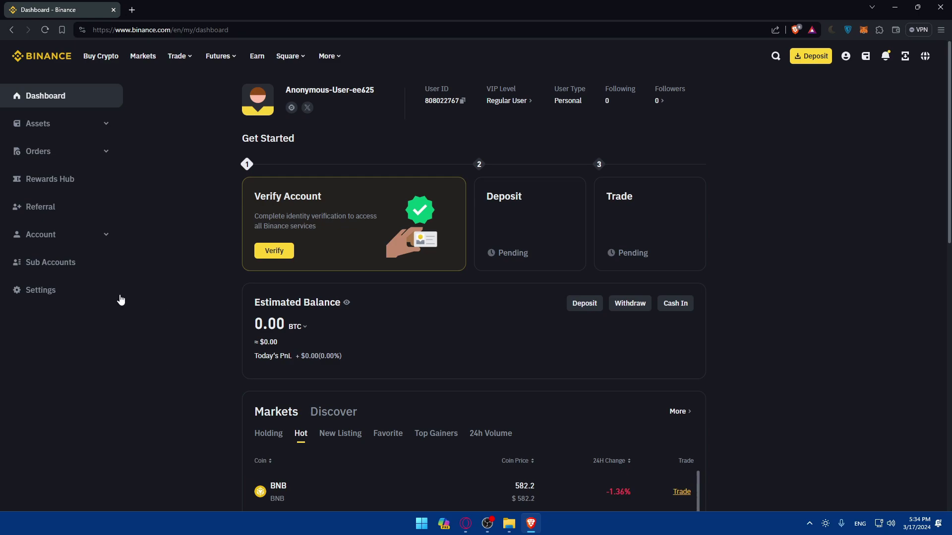
- Open Binance Settings and scroll through its preferences
left_click(49, 295)
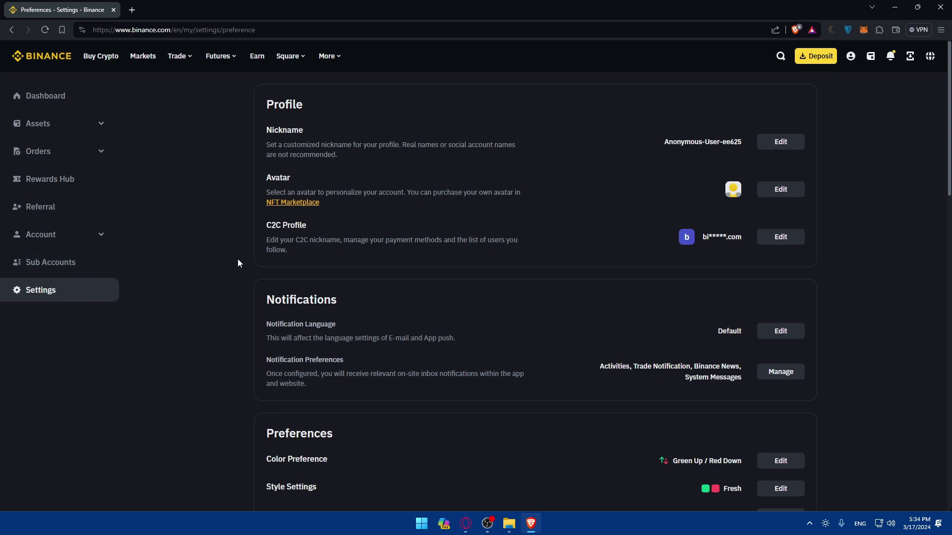
scroll(424, 248, "down", 10)
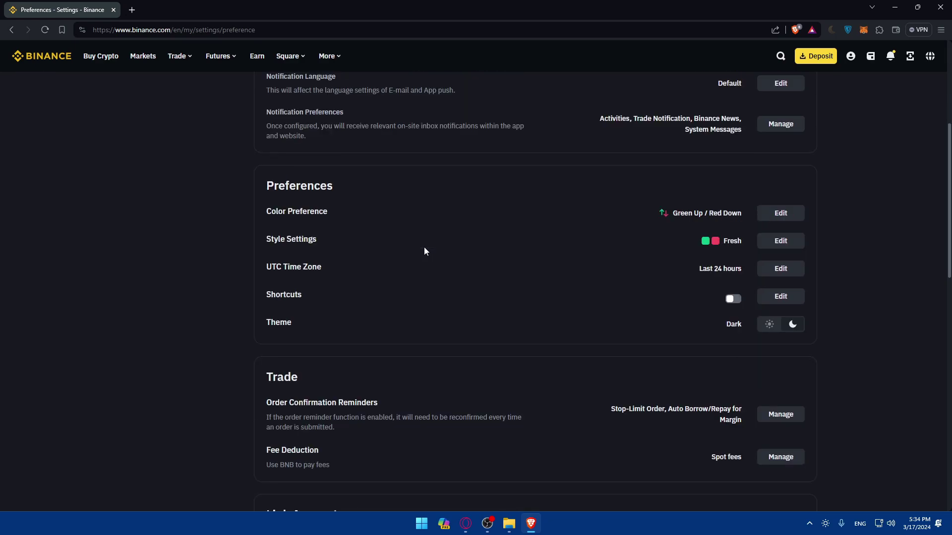
scroll(424, 251, "up", 2)
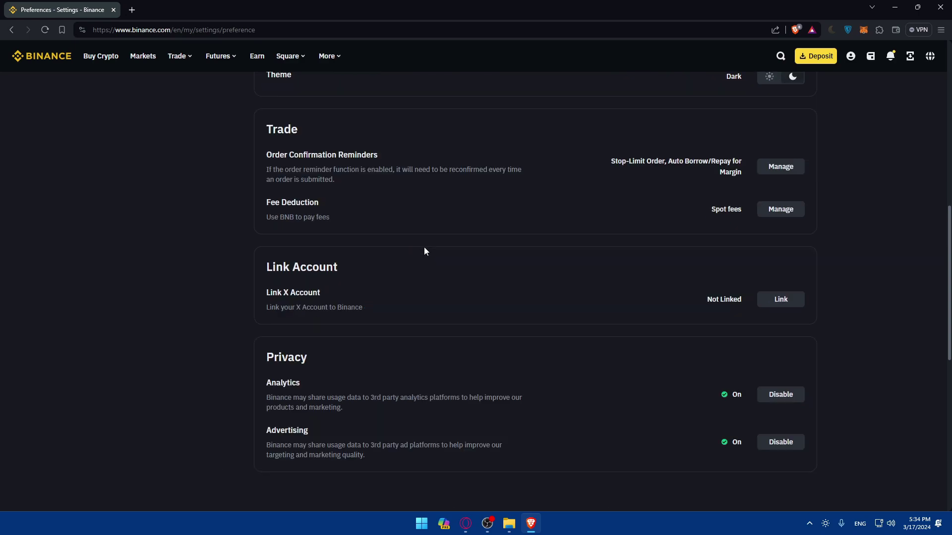
scroll(424, 251, "up", 10)
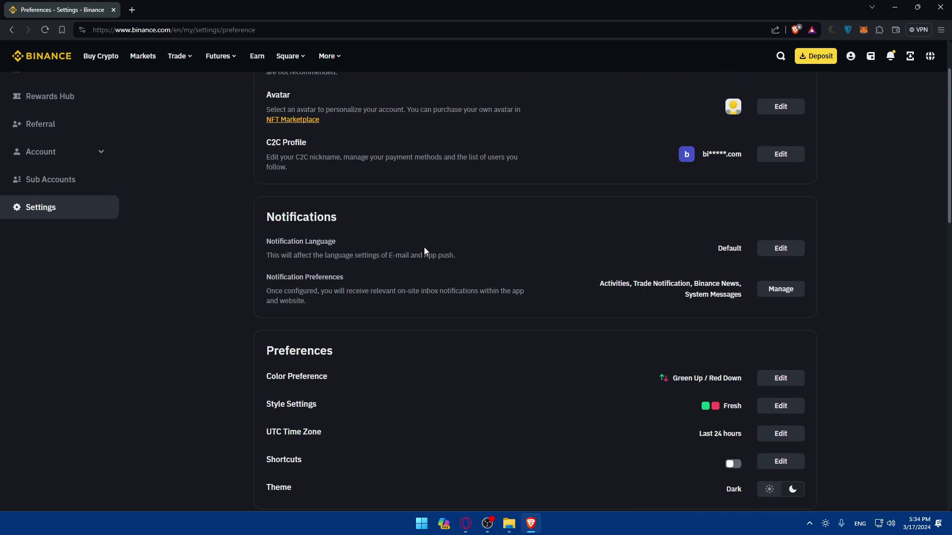
scroll(431, 248, "up", 2)
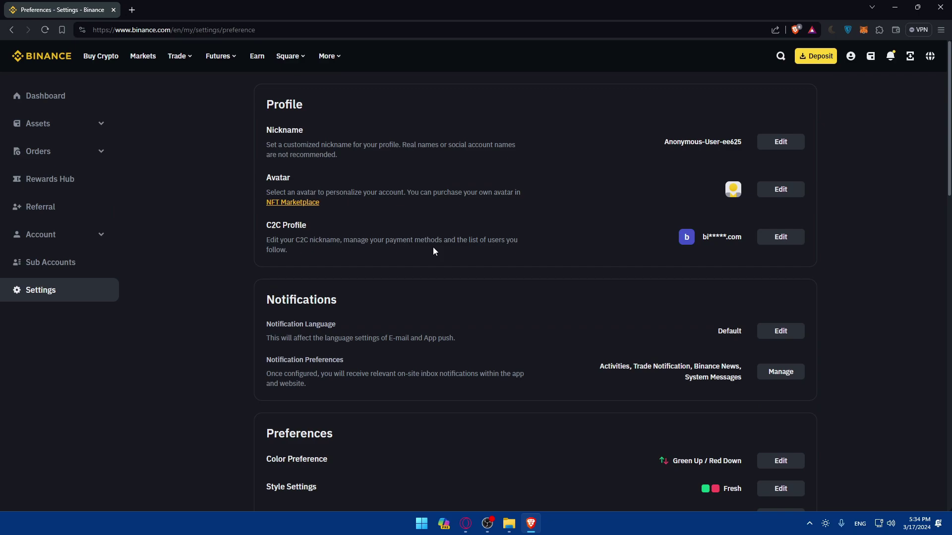
scroll(432, 251, "down", 6)
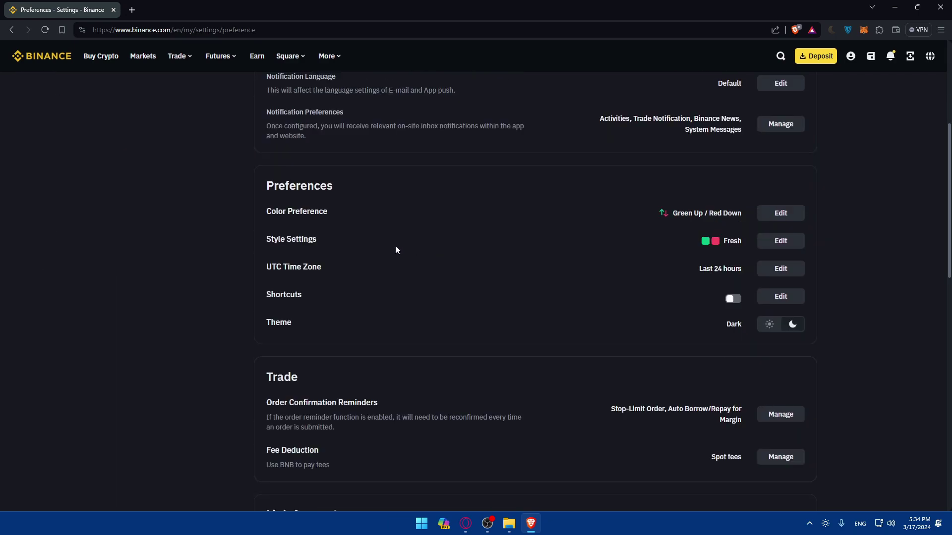
scroll(349, 220, "down", 4)
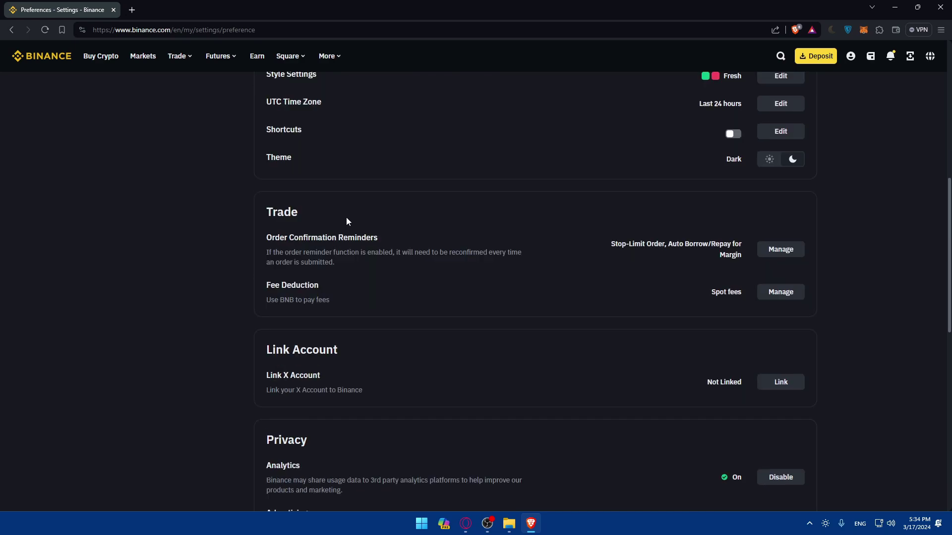
scroll(320, 322, "down", 2)
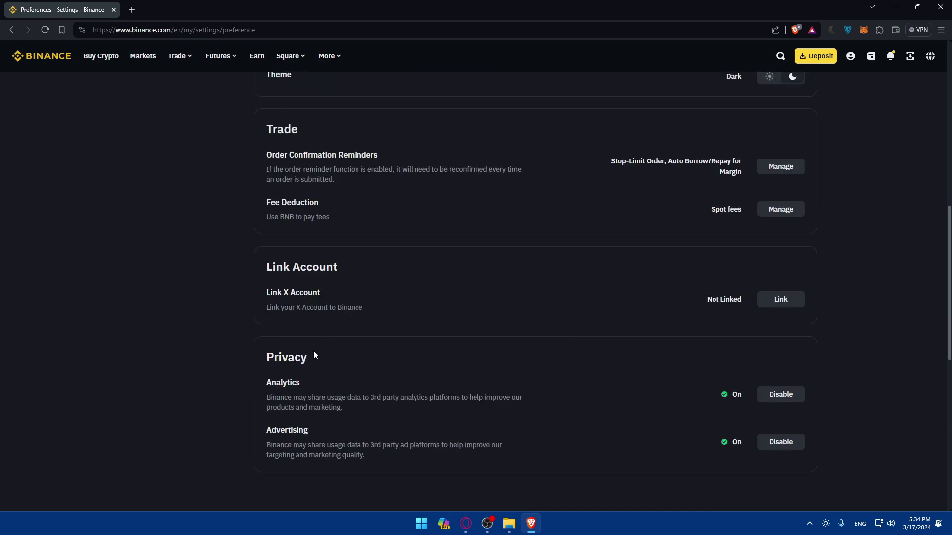
scroll(339, 349, "down", 2)
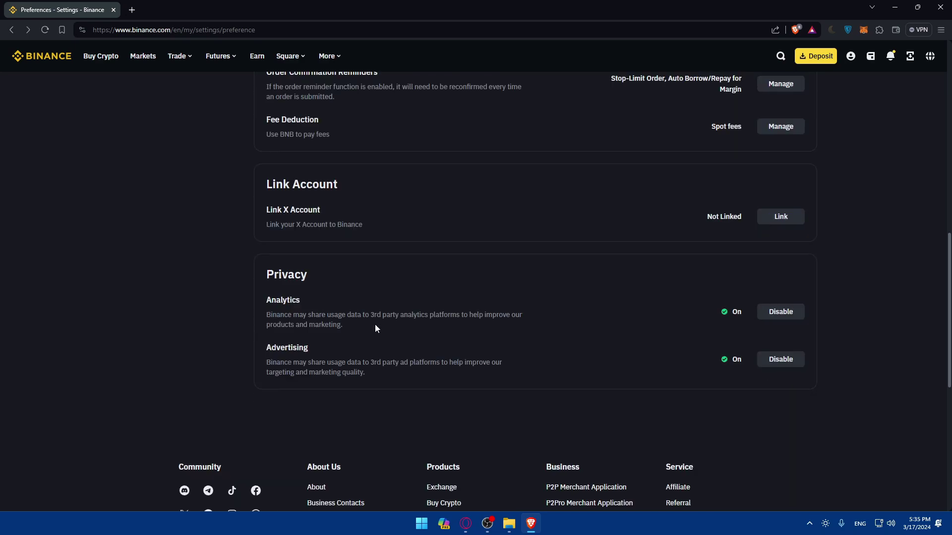
- Go to Account > Identification from the profile menu
scroll(463, 311, "up", 2)
scroll(463, 310, "down", 2)
scroll(441, 305, "up", 7)
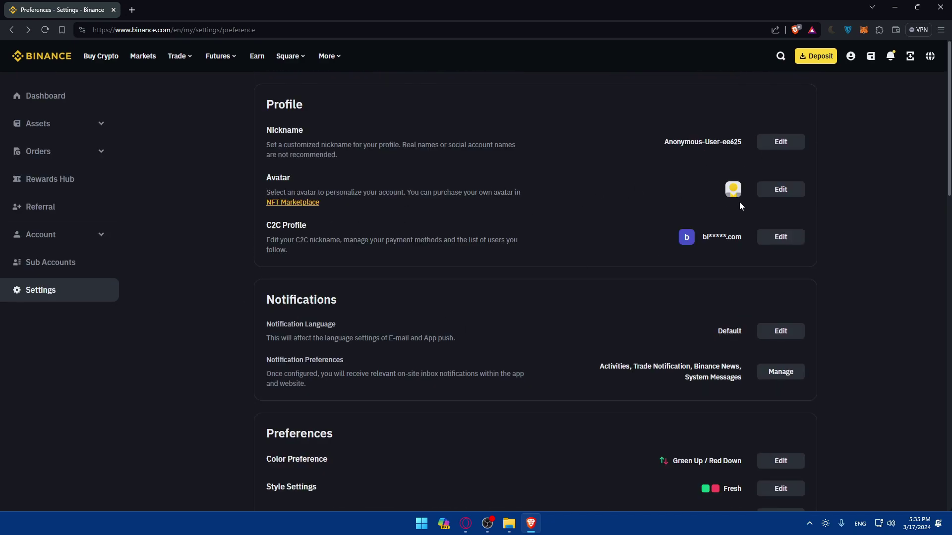
mouse_move(852, 58)
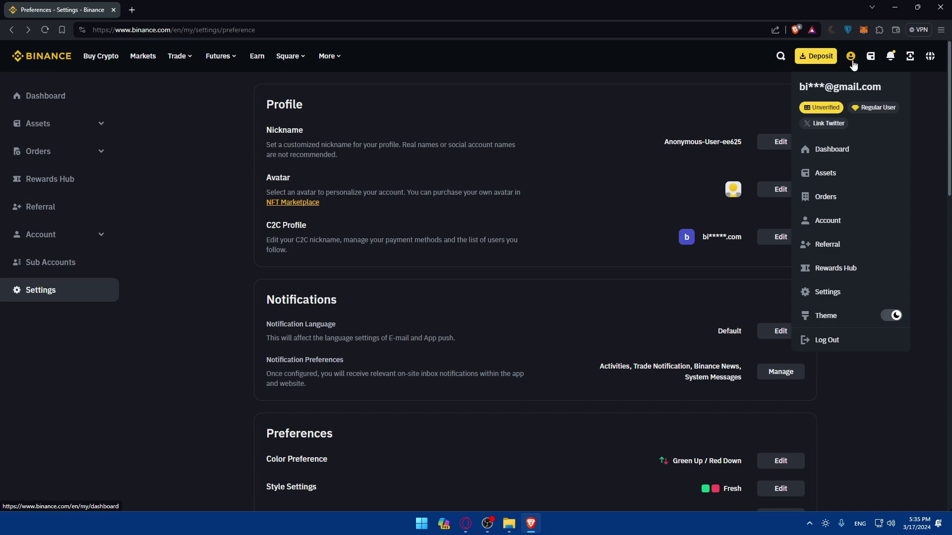
left_click(846, 227)
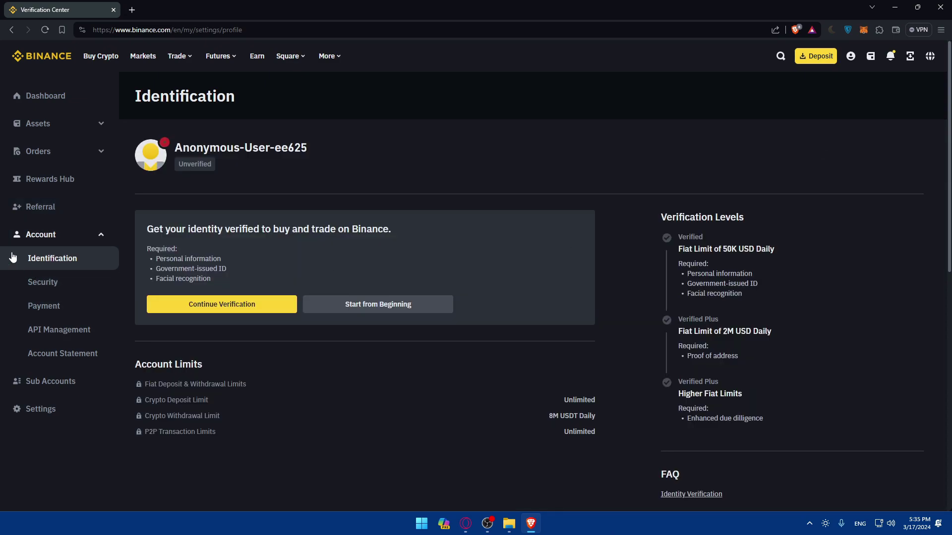
- Open the Security page and highlight the 2FA, Authenticator App, Email, Phone Number and Login Password rows
left_click(53, 281)
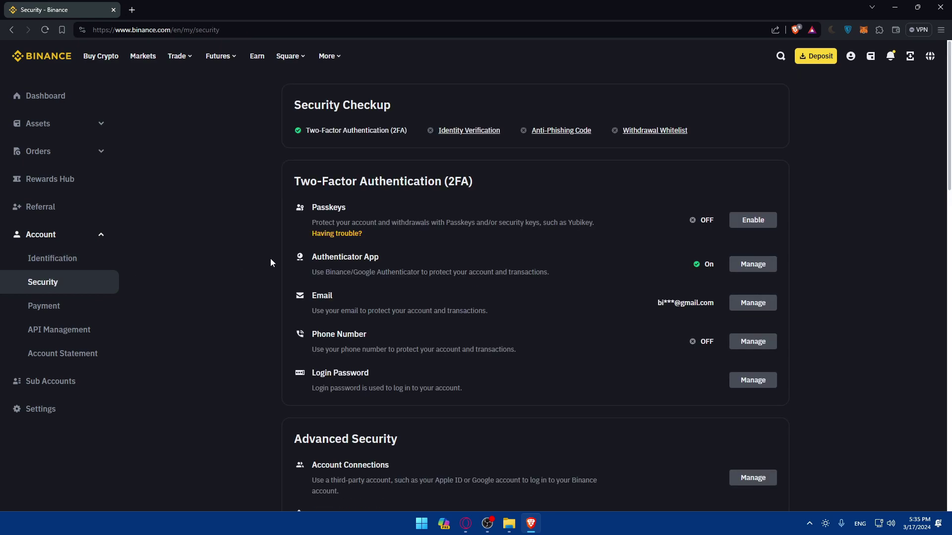
left_click_drag(297, 183, 510, 180)
left_click(486, 187)
left_click_drag(385, 260, 252, 263)
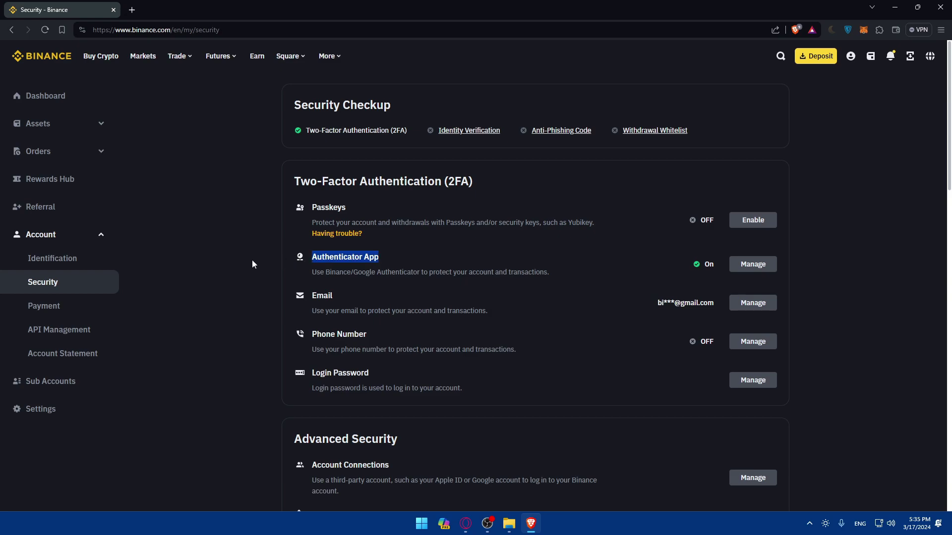
left_click(336, 257)
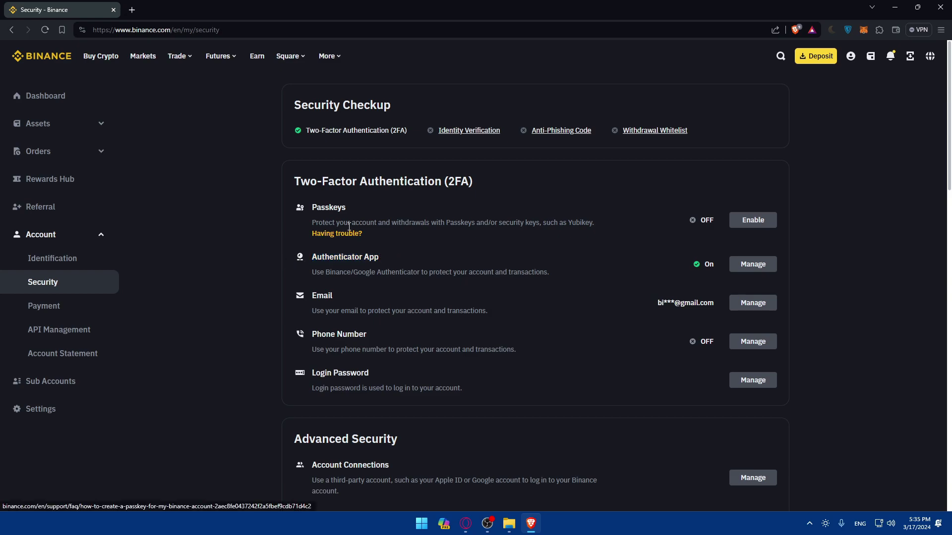
left_click_drag(310, 257, 424, 257)
left_click(408, 256)
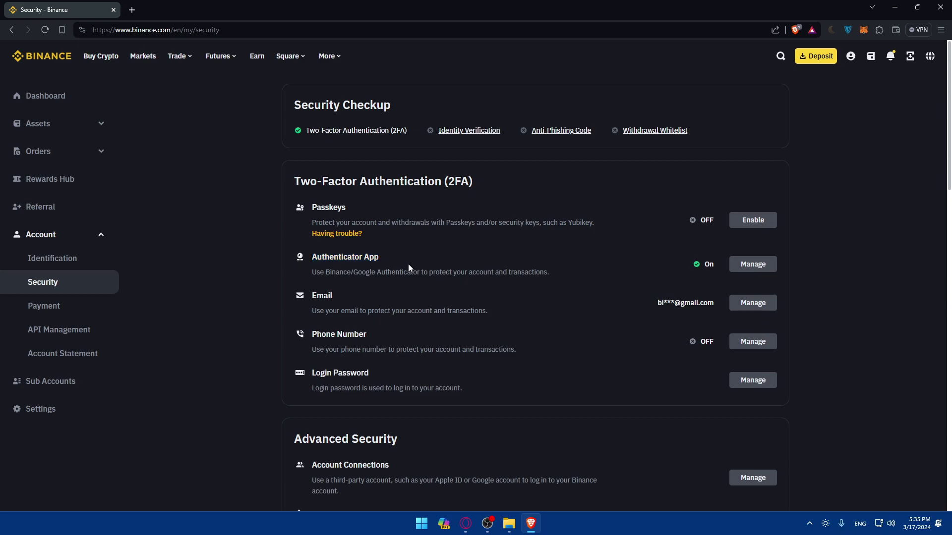
left_click_drag(393, 255, 304, 260)
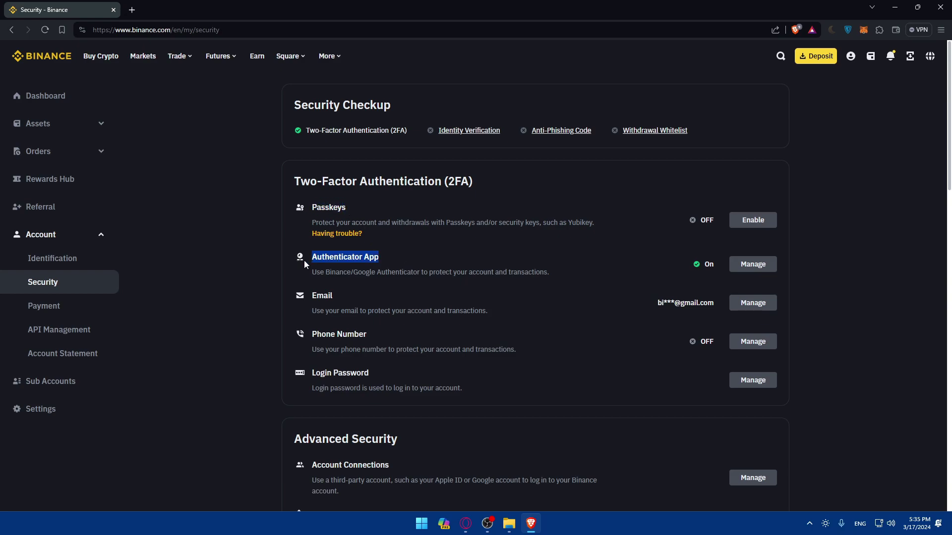
left_click_drag(336, 296, 309, 296)
left_click_drag(368, 332, 311, 334)
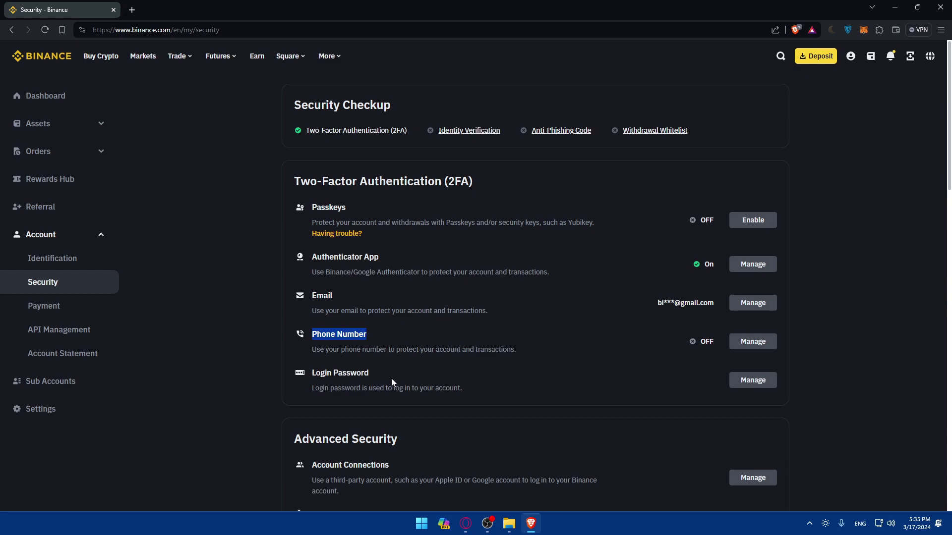
left_click_drag(387, 388, 318, 378)
left_click(227, 352)
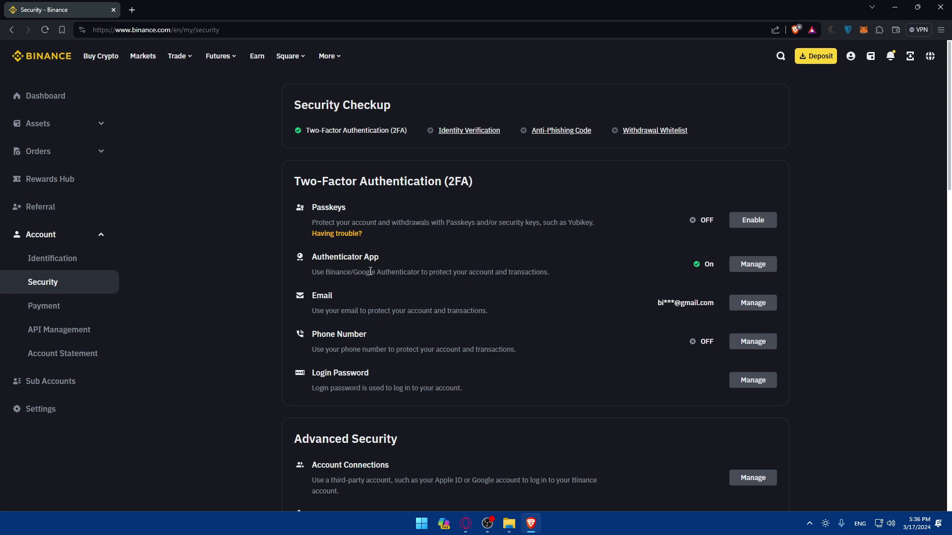
- Highlight the Authenticator App heading and Google Authenticator description, then open a new tab
left_click_drag(380, 257, 293, 261)
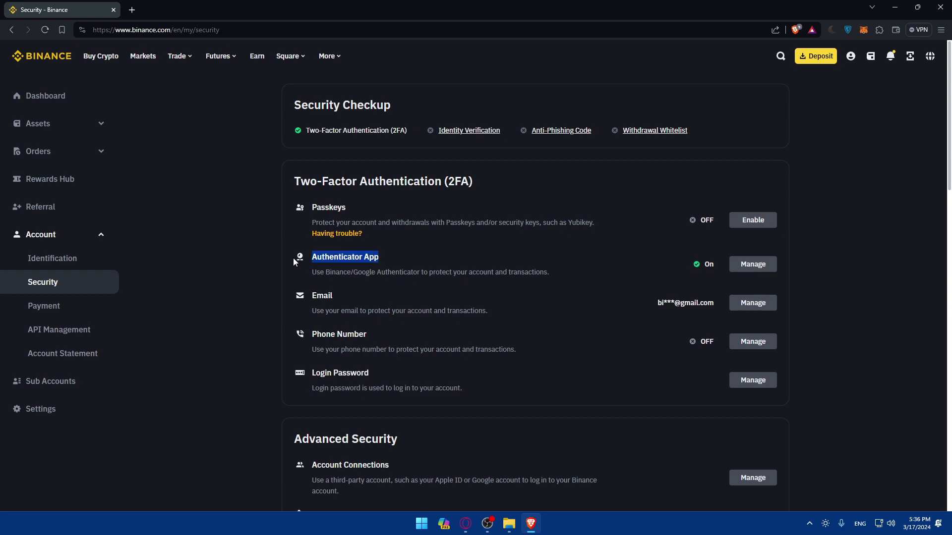
left_click(303, 269)
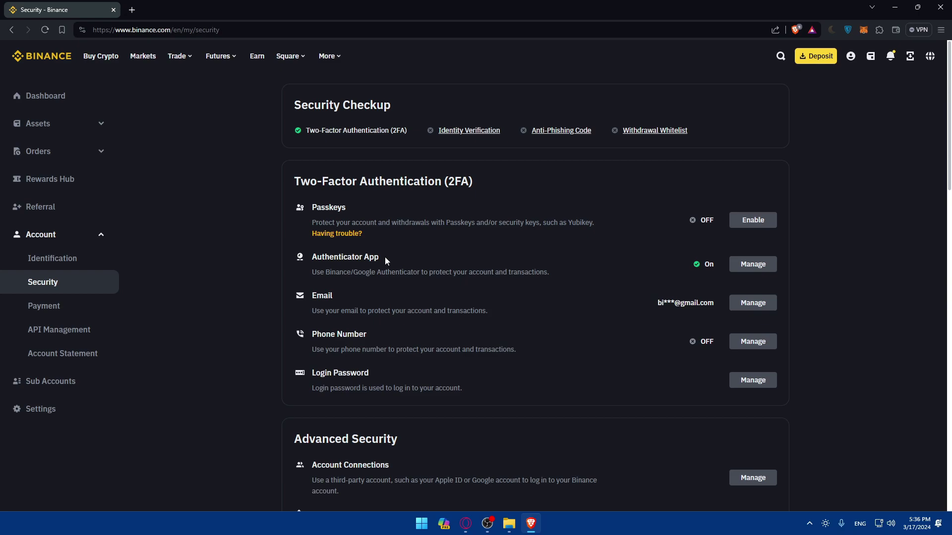
left_click_drag(384, 257, 308, 257)
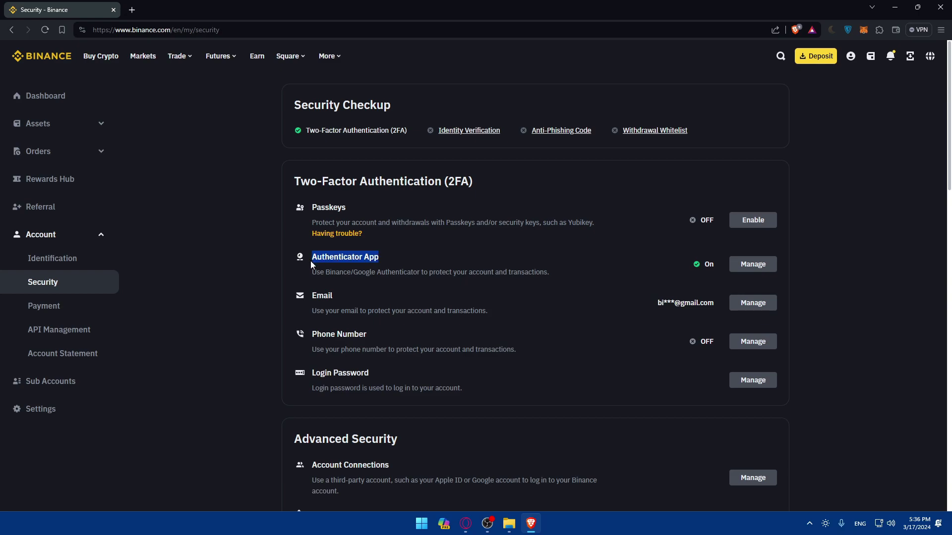
left_click(311, 269)
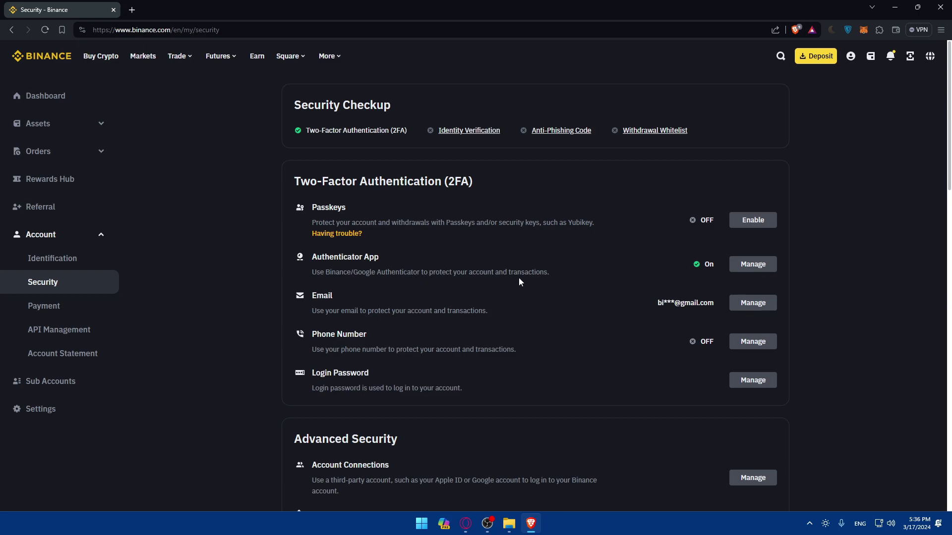
mouse_move(353, 272)
left_mouse_down()
mouse_move(420, 274)
mouse_move(355, 274)
left_mouse_up()
left_click(426, 296)
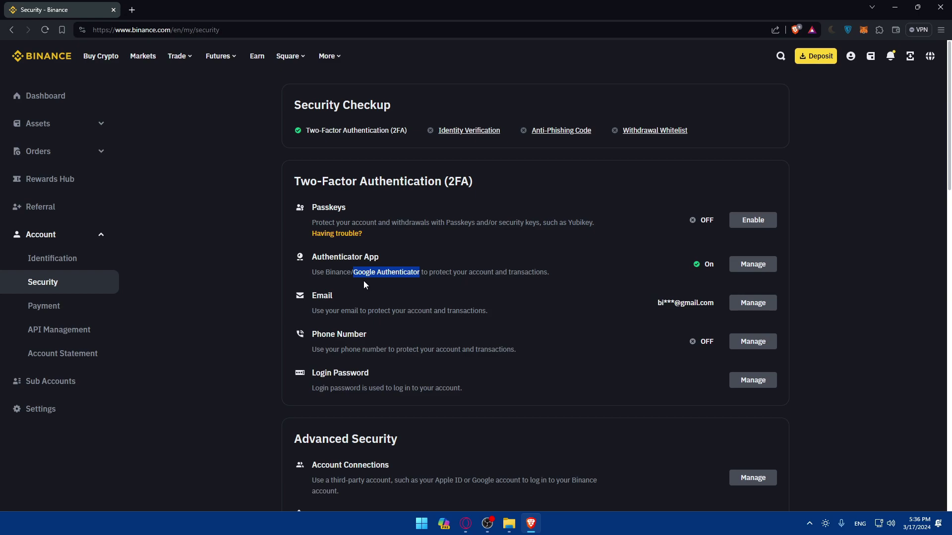
left_click(132, 11)
- Search 'google authenticator' and open its Google Play listing
type("go")
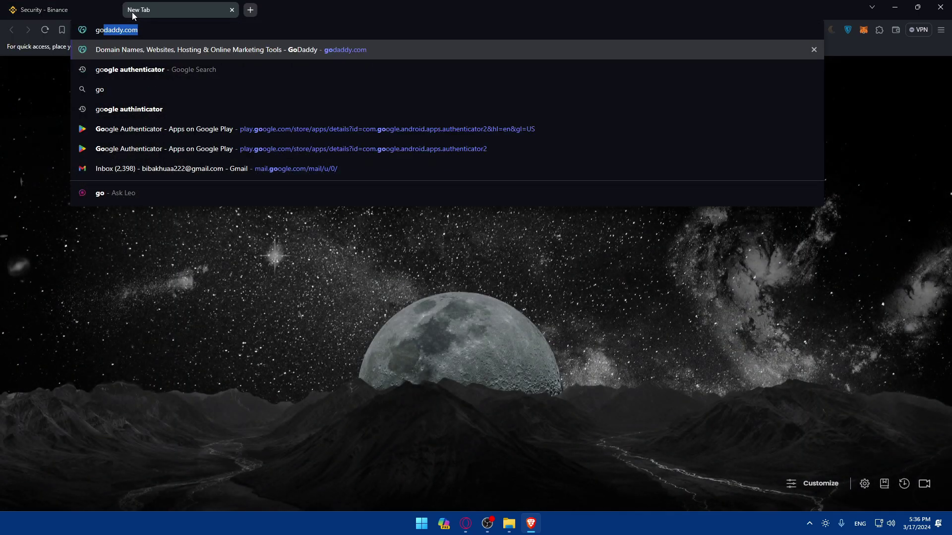
key("Return")
left_click(158, 30)
type("google authenticator")
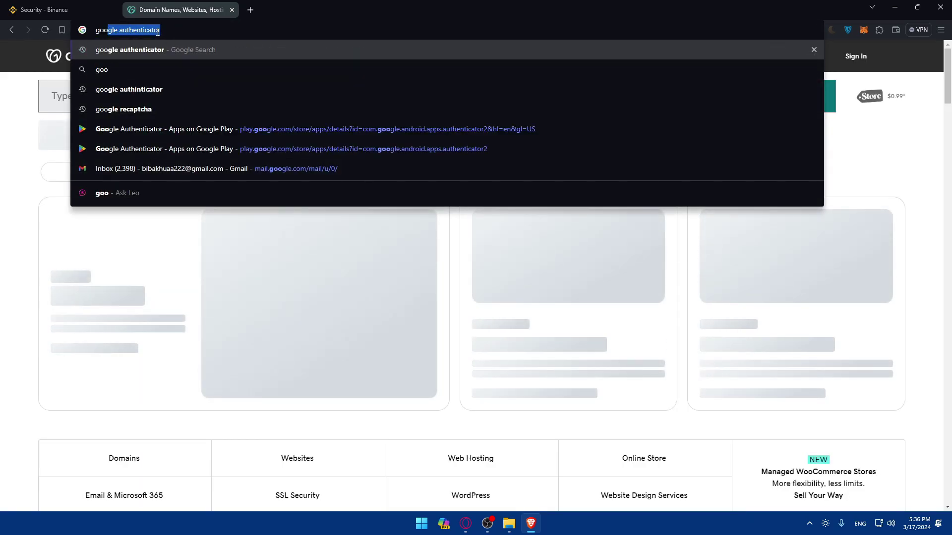
key("Return")
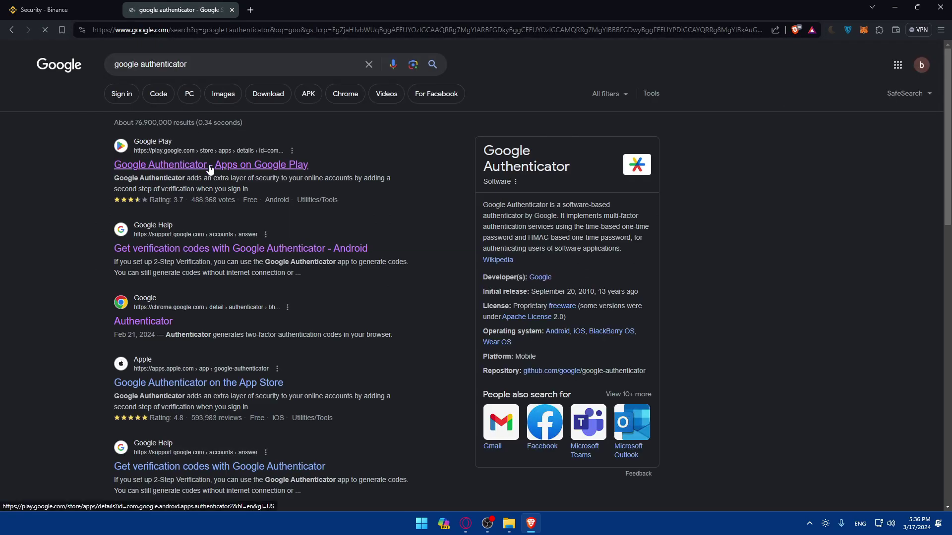
left_click(209, 166)
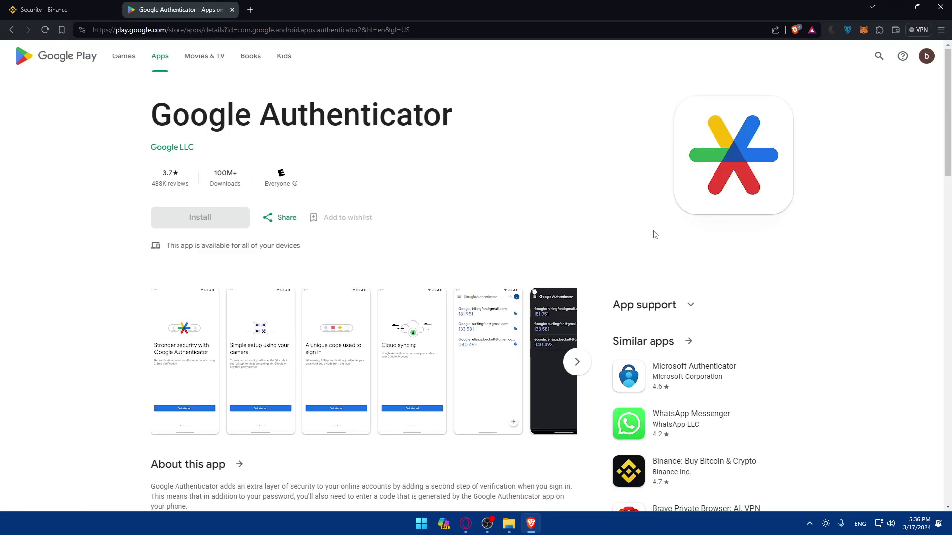
- View the app's screenshots enlarged, then return to the Binance Security tab
left_click(188, 345)
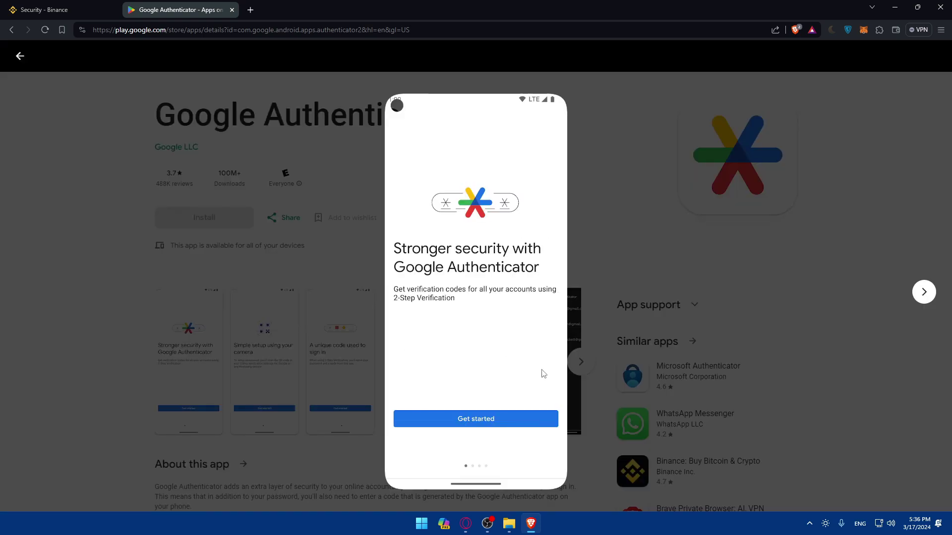
left_click(270, 363)
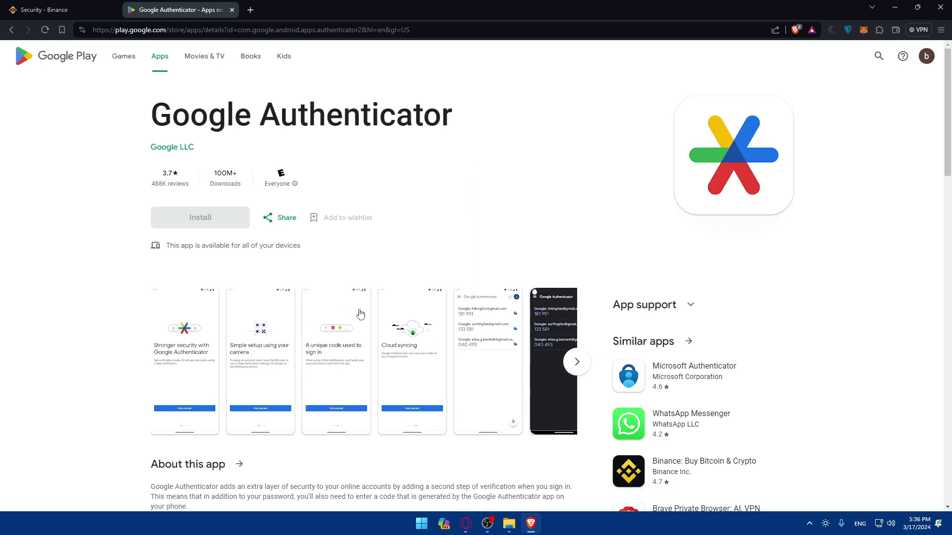
left_click(487, 331)
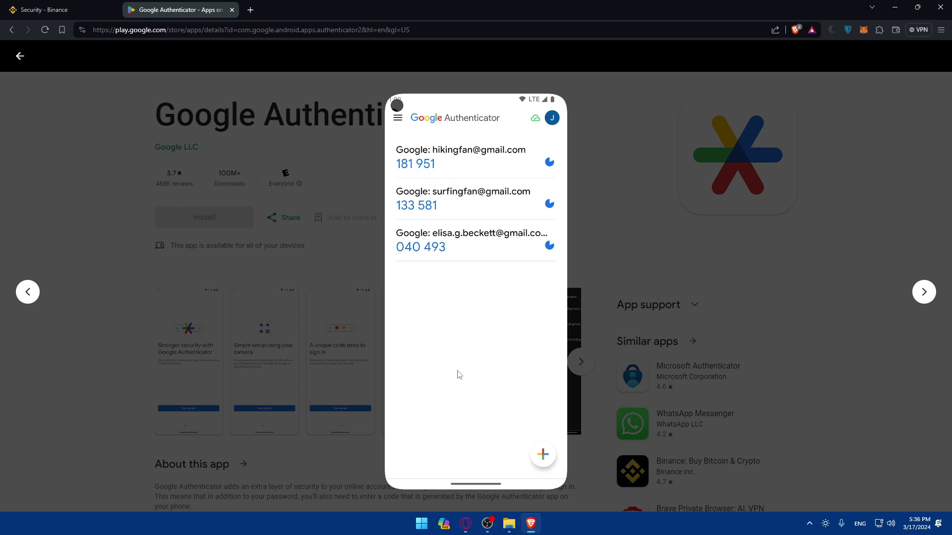
left_click(54, 11)
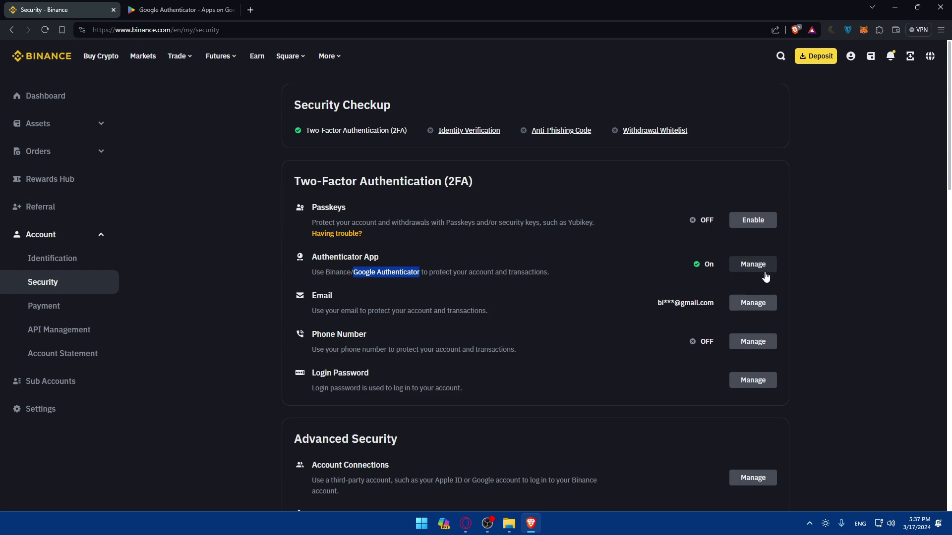
- Start removing the linked Authenticator App and confirm the removal
left_click(751, 265)
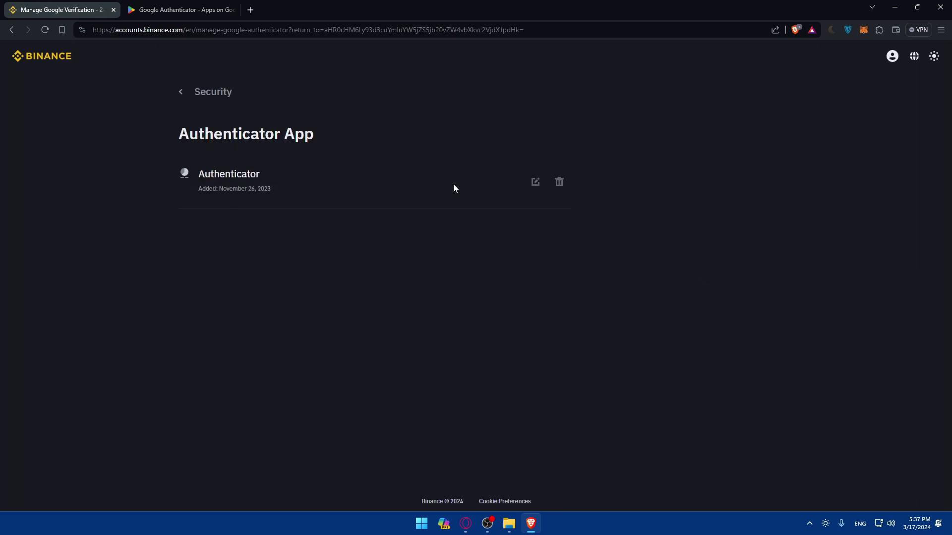
left_click(559, 181)
left_click(514, 367)
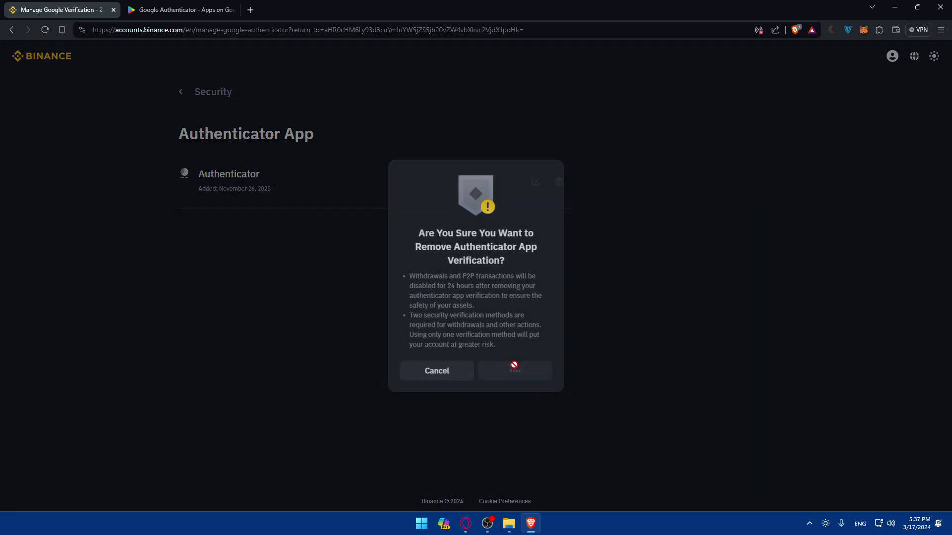
left_click(500, 233)
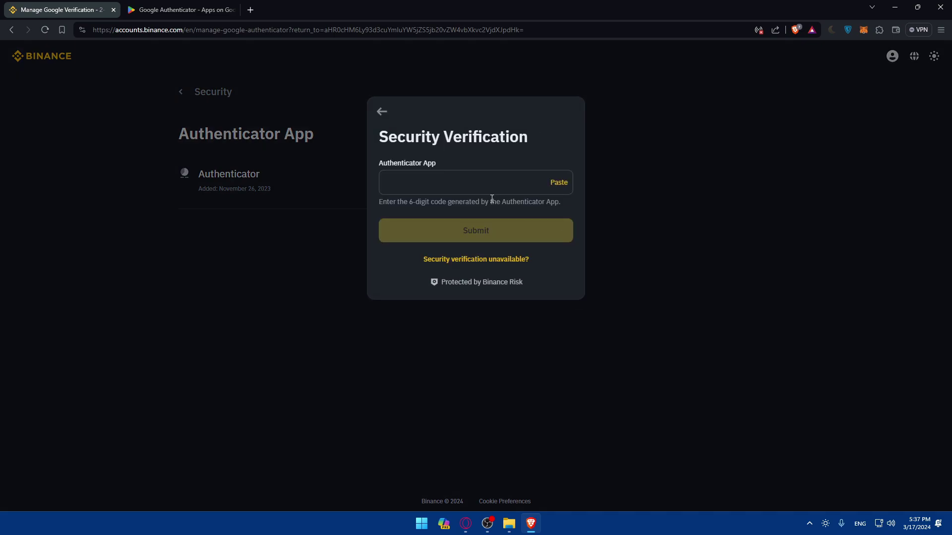
- Enter an authenticator code, request the email code, and open the Binance unbind email
left_click(462, 187)
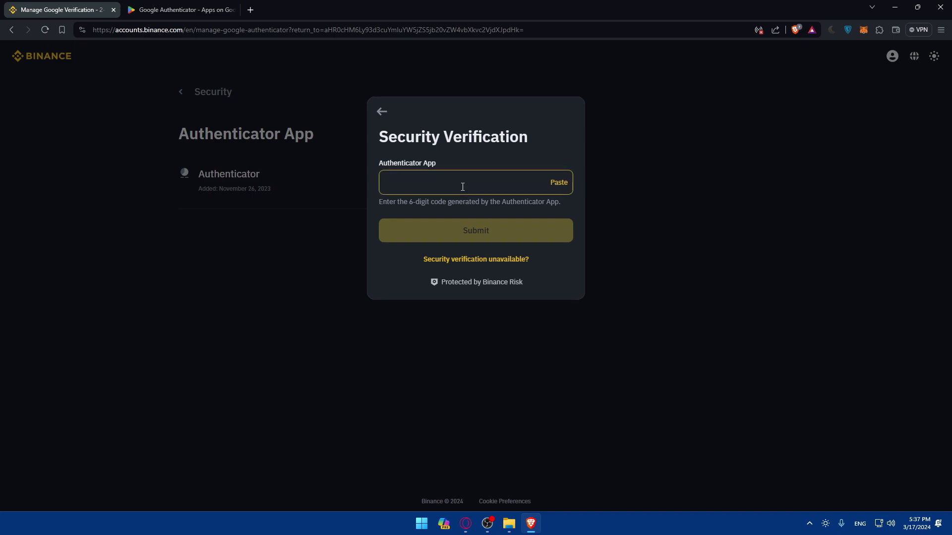
left_click(468, 263)
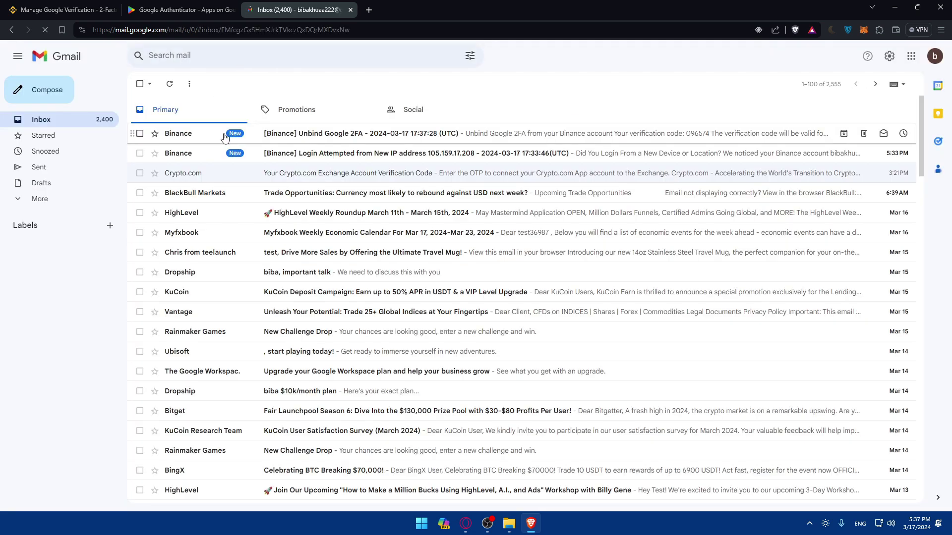
left_click(224, 138)
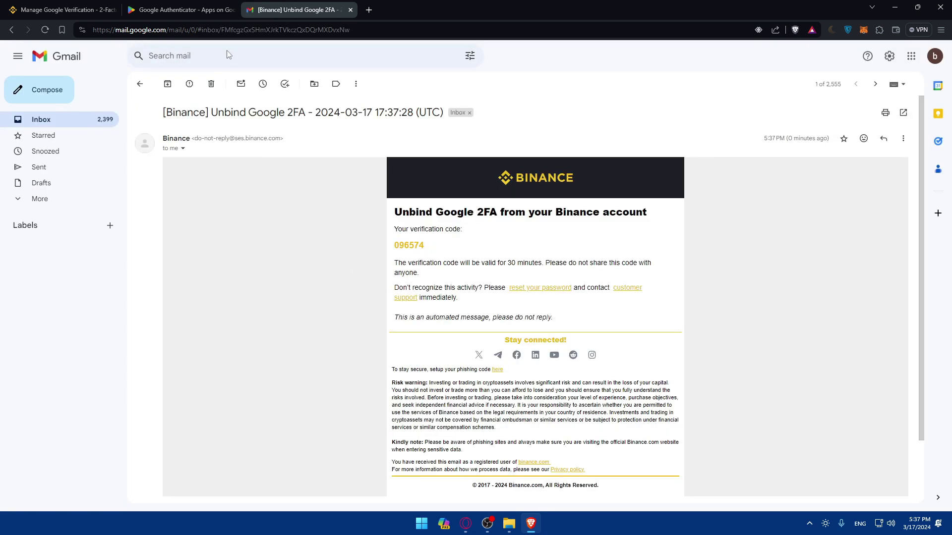
left_click(183, 8)
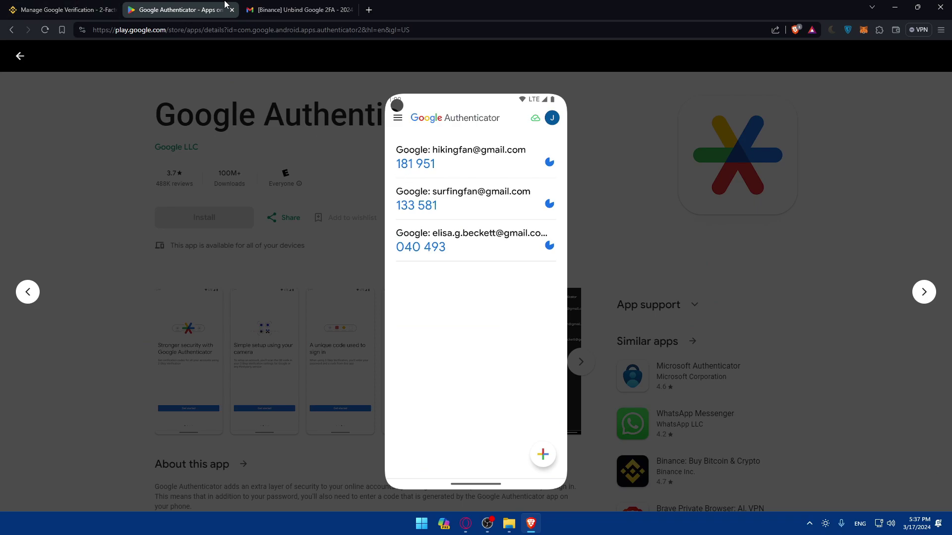
- Enter the six-digit code from the Unbind Google 2FA email into Binance's verification field
left_click(300, 9)
left_click(65, 10)
left_click(417, 191)
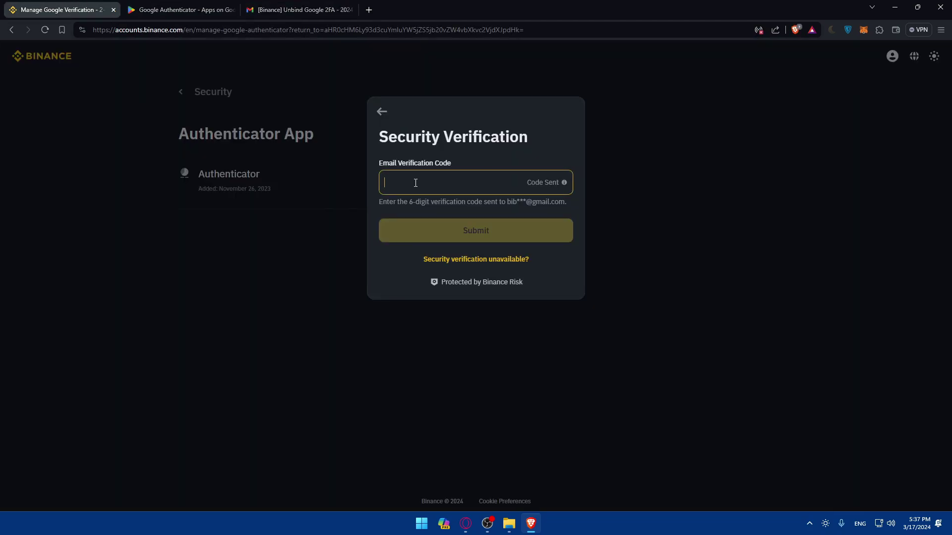
left_click(181, 9)
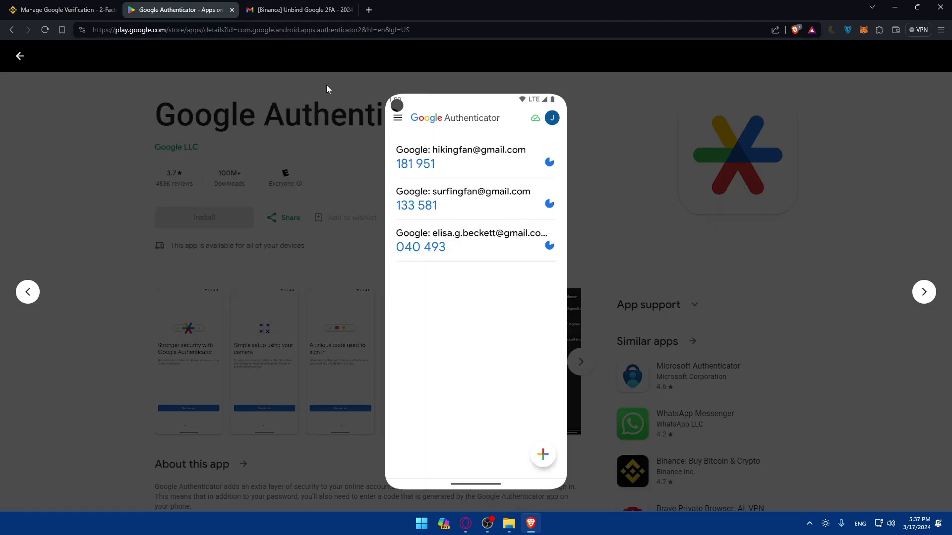
key("ctrl+Tab")
key("ctrl+Tab")
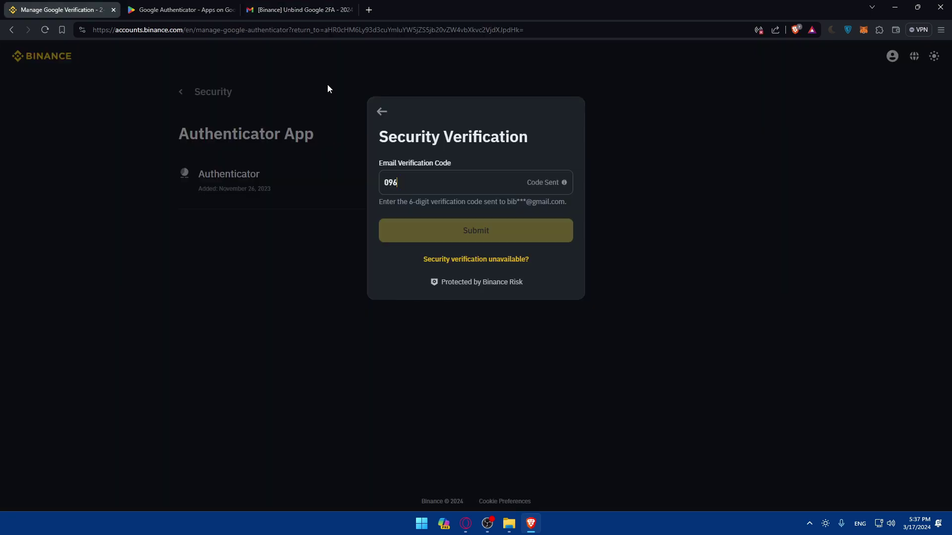
key("ctrl+Tab")
key("ctrl+shift+Tab")
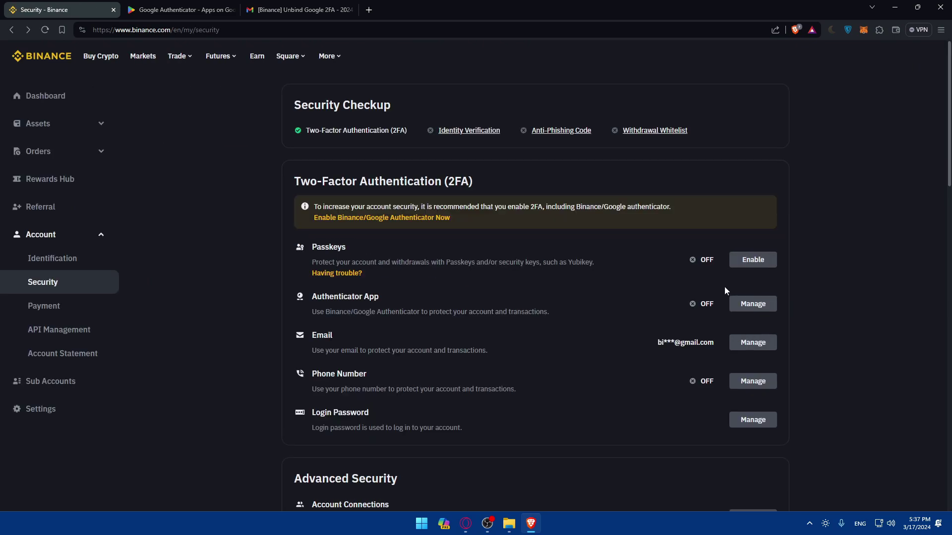
- Enable the Authenticator App to show the linking QR code and setup key for scanning
left_click(746, 310)
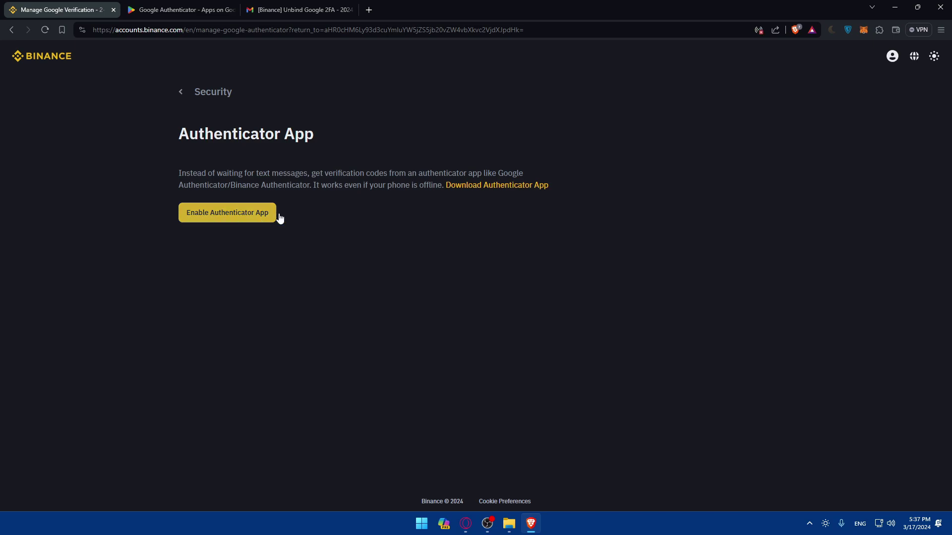
left_click(224, 218)
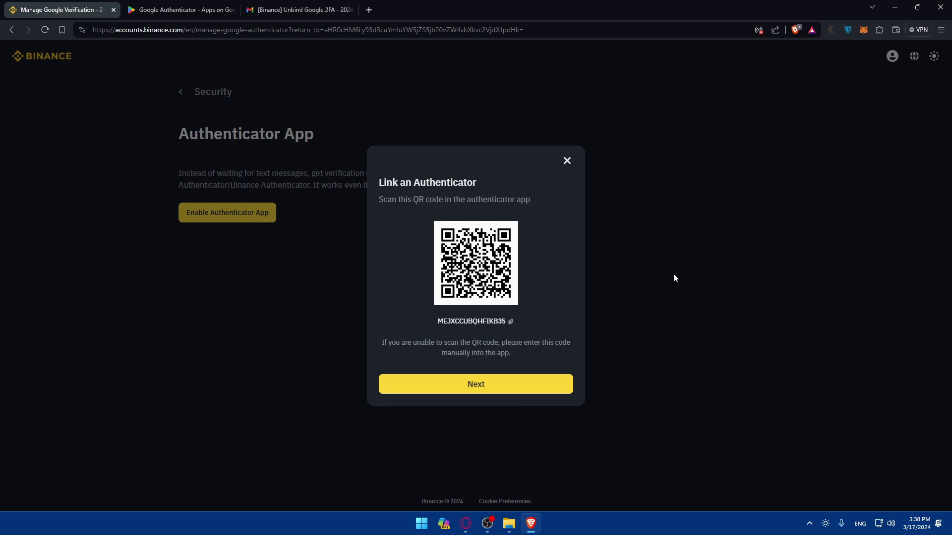
left_click(211, 7)
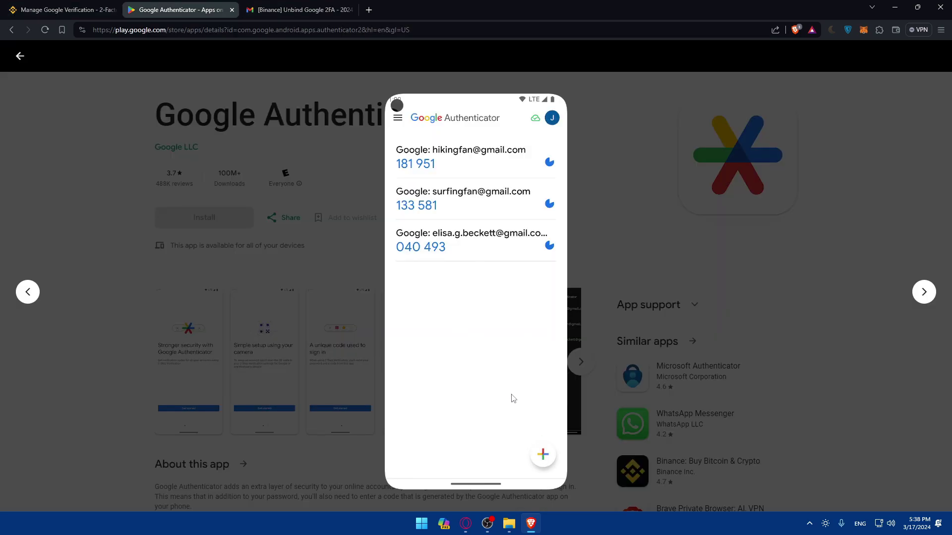
left_click(95, 15)
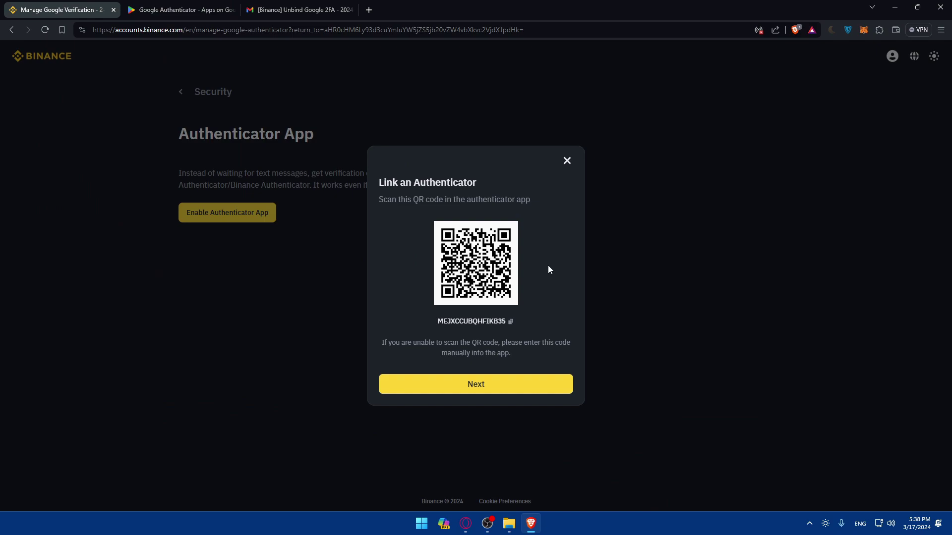
- Submit the six-digit Google Authenticator code, linking the new authenticator dated March 17, 2024
left_click(494, 384)
left_click(442, 278)
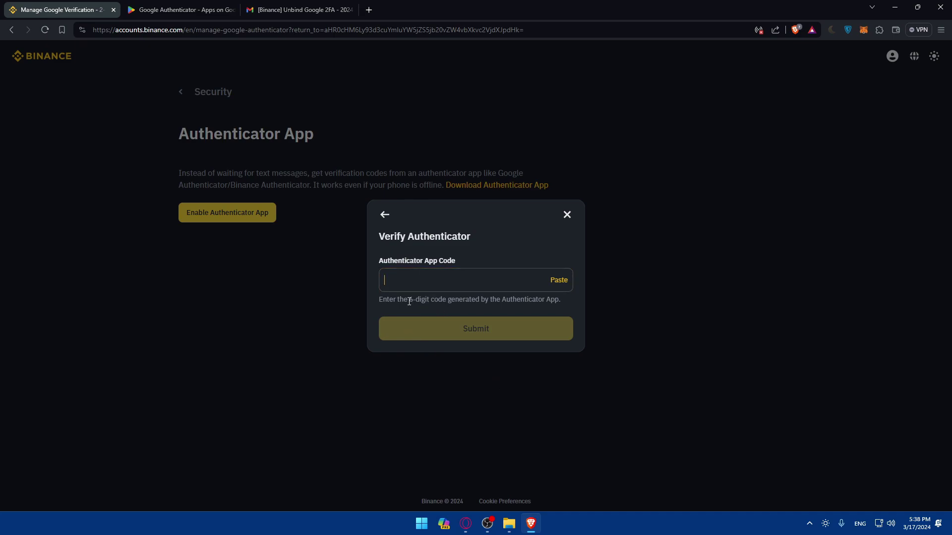
left_click(149, 10)
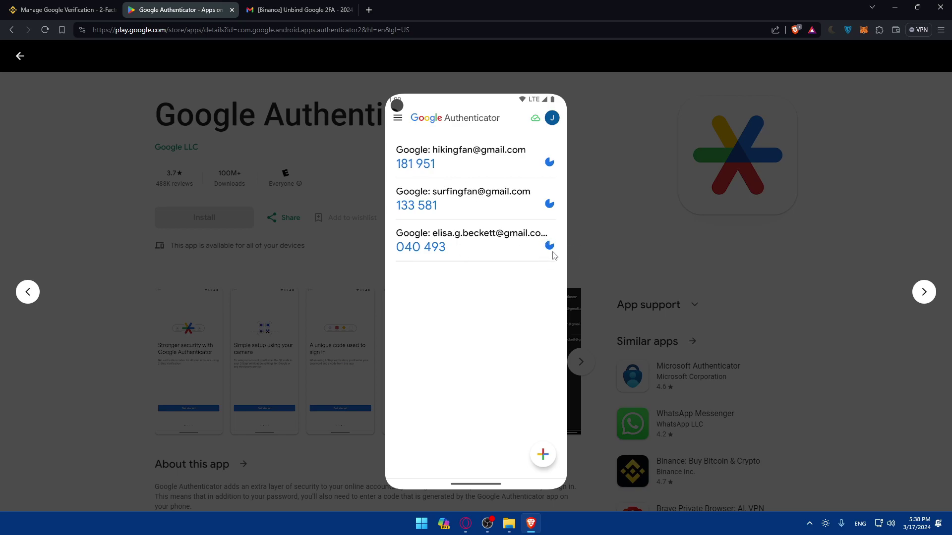
left_click(81, 8)
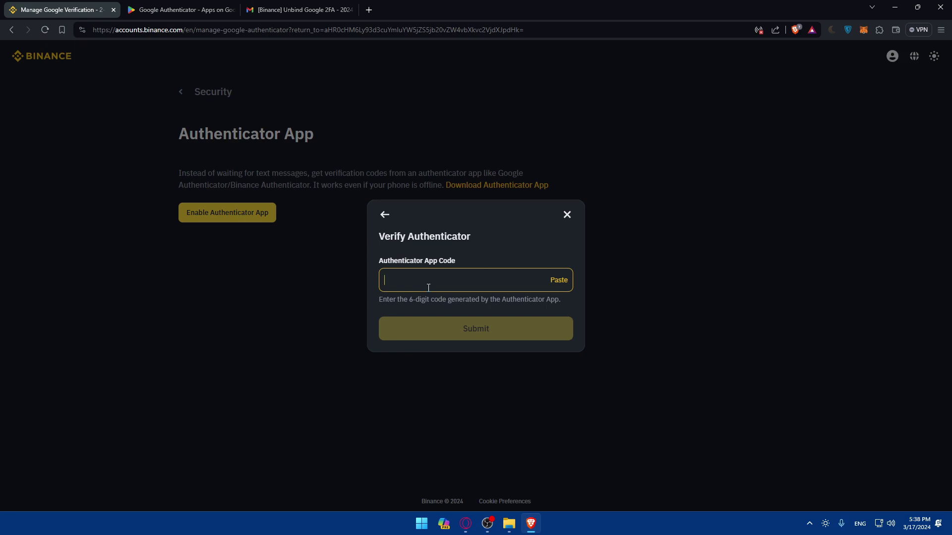
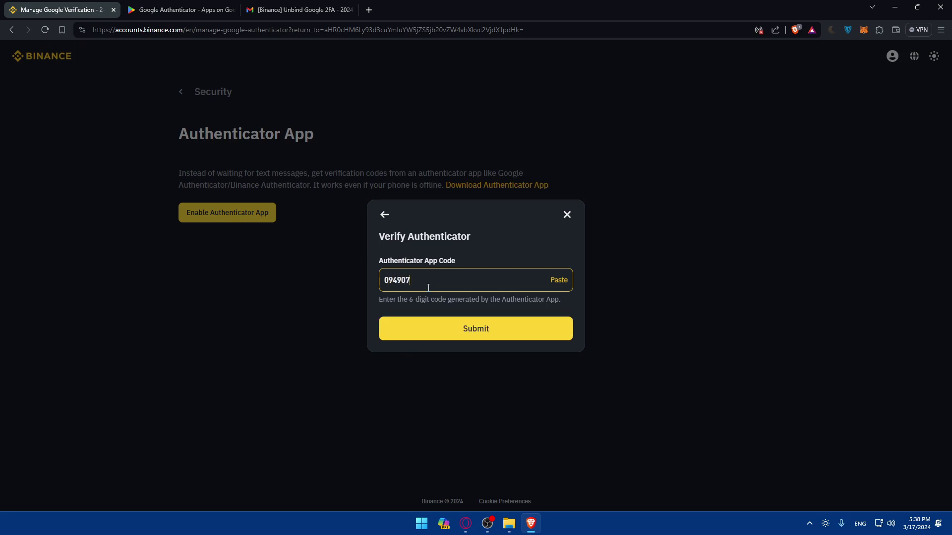
left_click(444, 329)
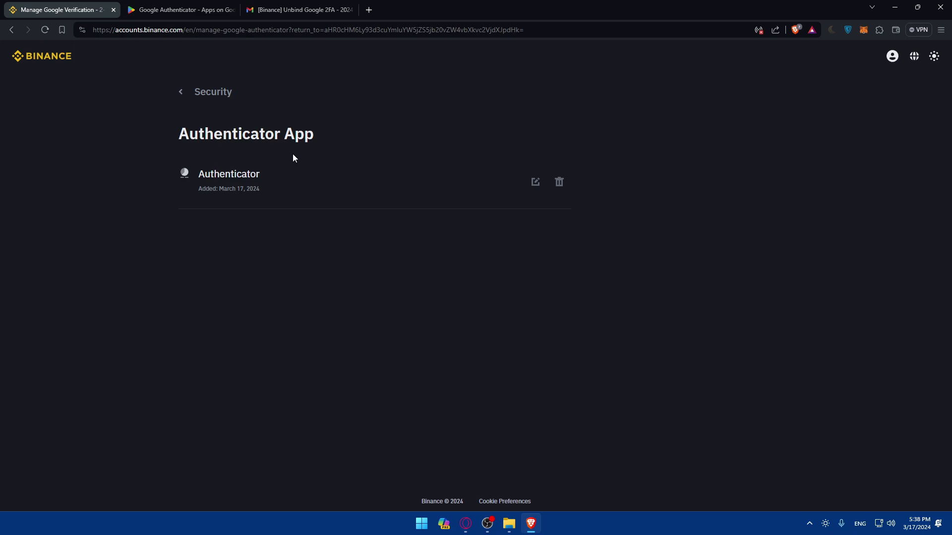
left_click_drag(261, 191, 199, 193)
- Cancel the authenticator change, go back to Security, then switch to the Google Authenticator tab
left_click(538, 181)
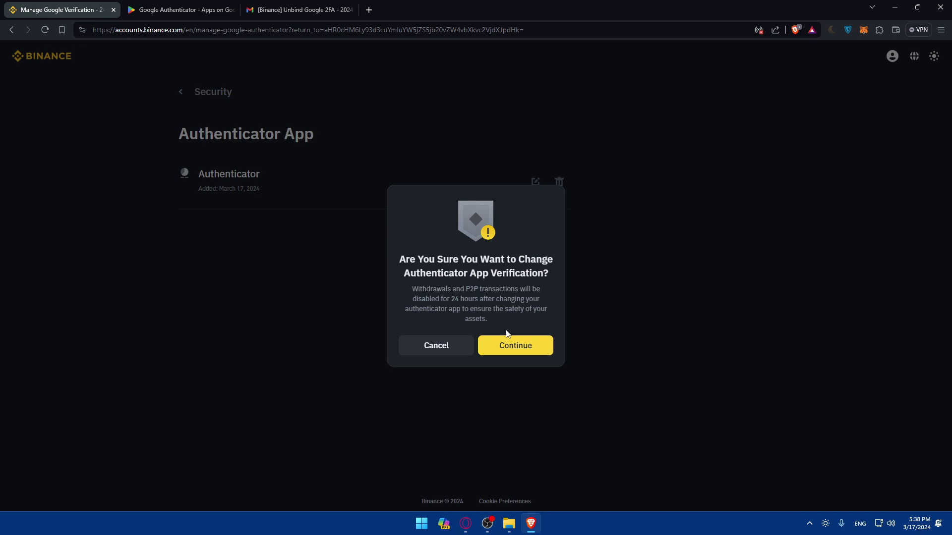
left_click(433, 356)
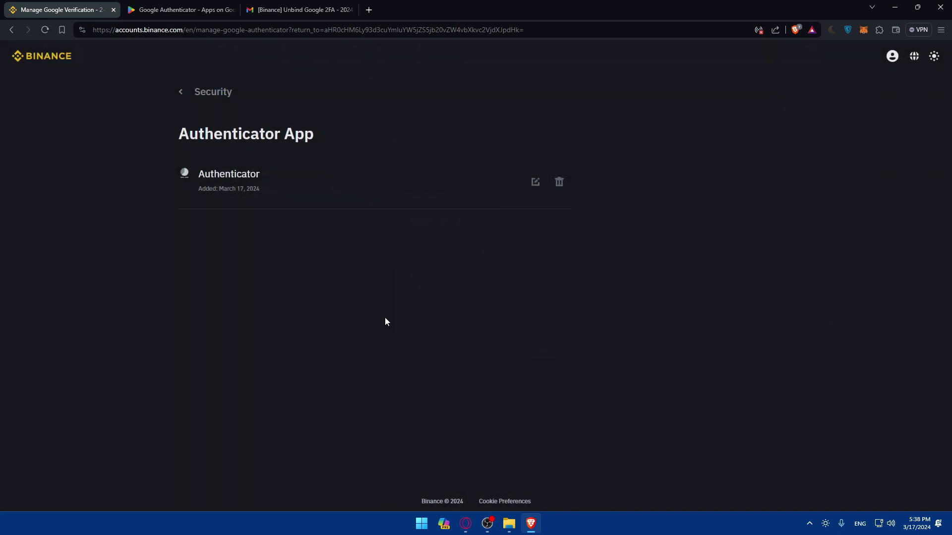
left_click(181, 91)
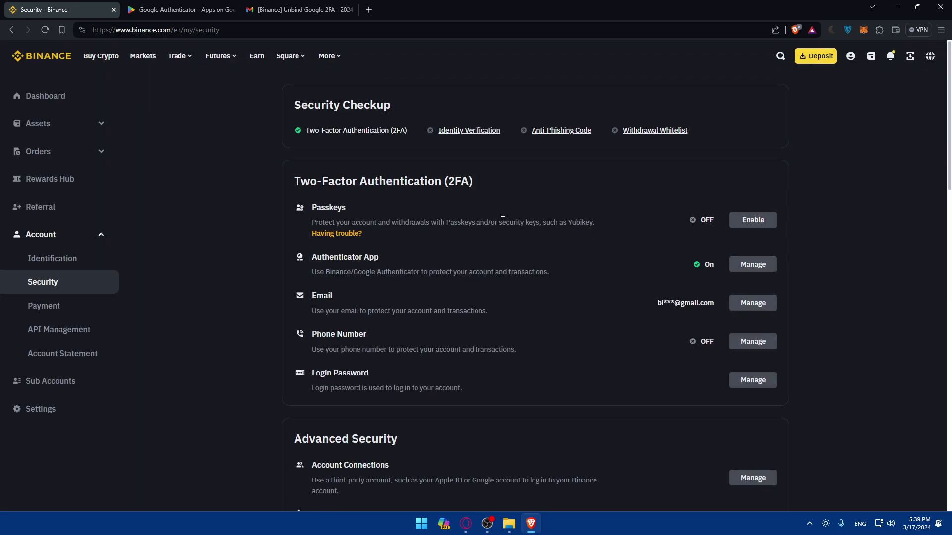
left_click(187, 13)
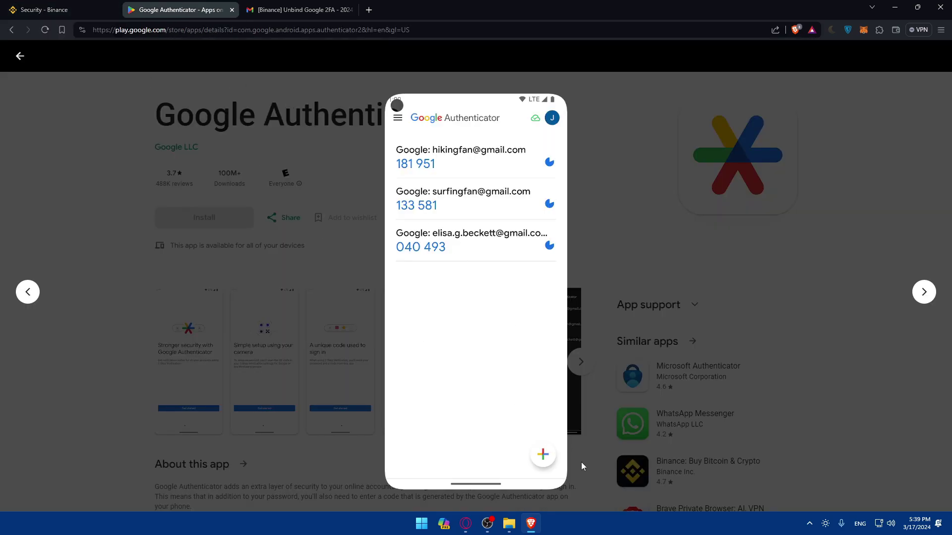
- Close the Gmail unbind email tab and return to the Binance Security page with Authenticator App On
left_click(111, 11)
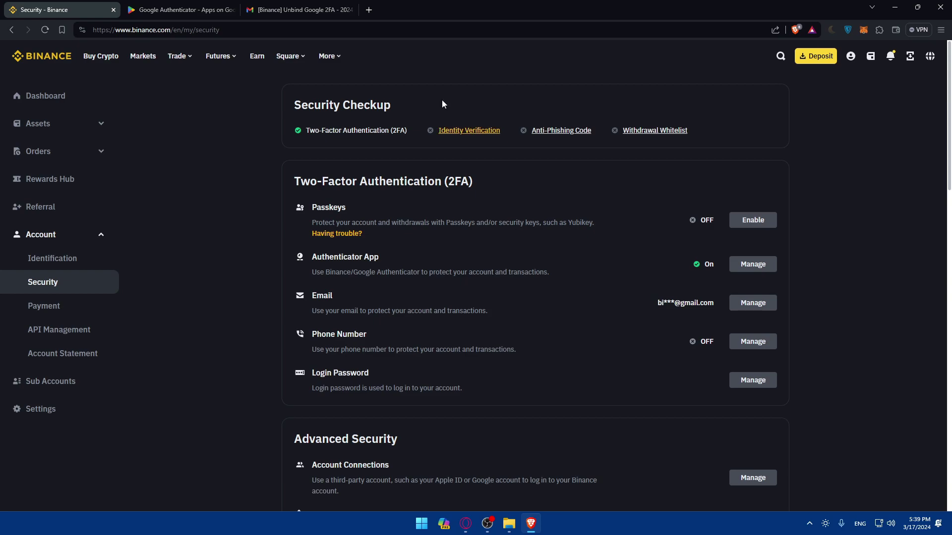
left_click(179, 10)
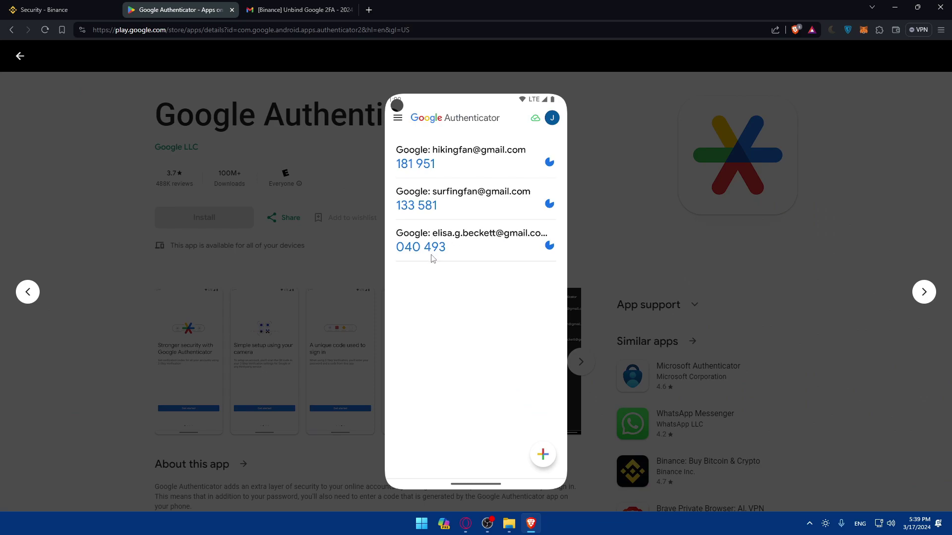
left_click(314, 10)
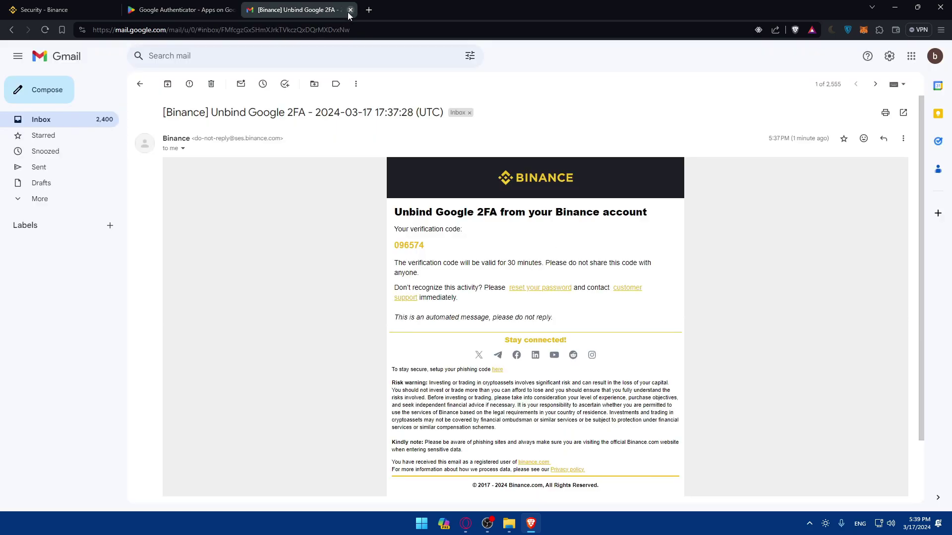
left_click(348, 10)
left_click(94, 9)
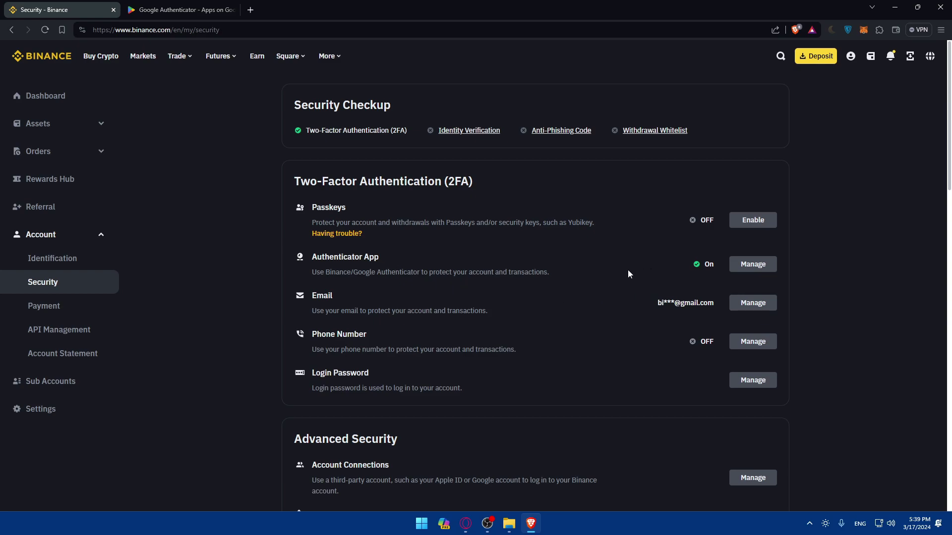
left_click(667, 269)
- Open a blank new tab, then close the Binance Security and Google Authenticator tabs
left_click(250, 10)
left_click(99, 9)
left_click(113, 9)
left_click(113, 9)
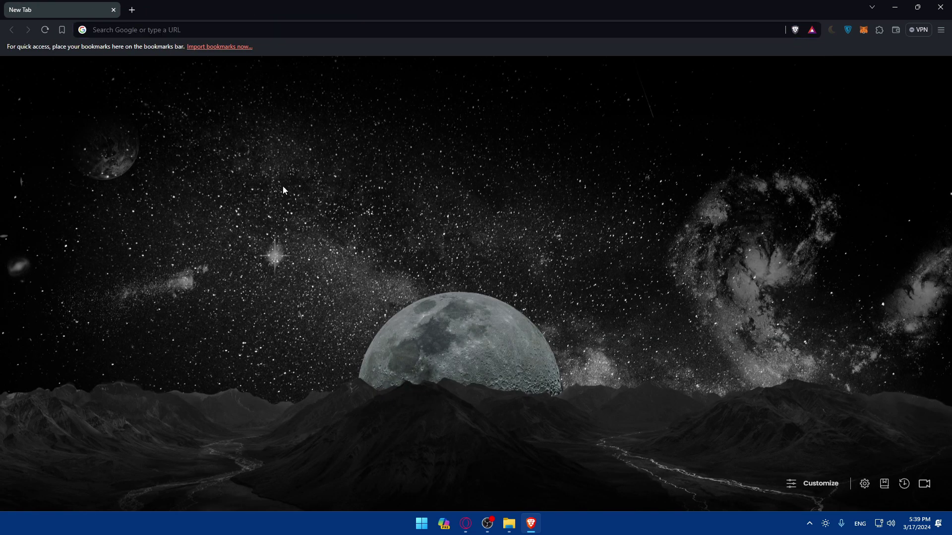